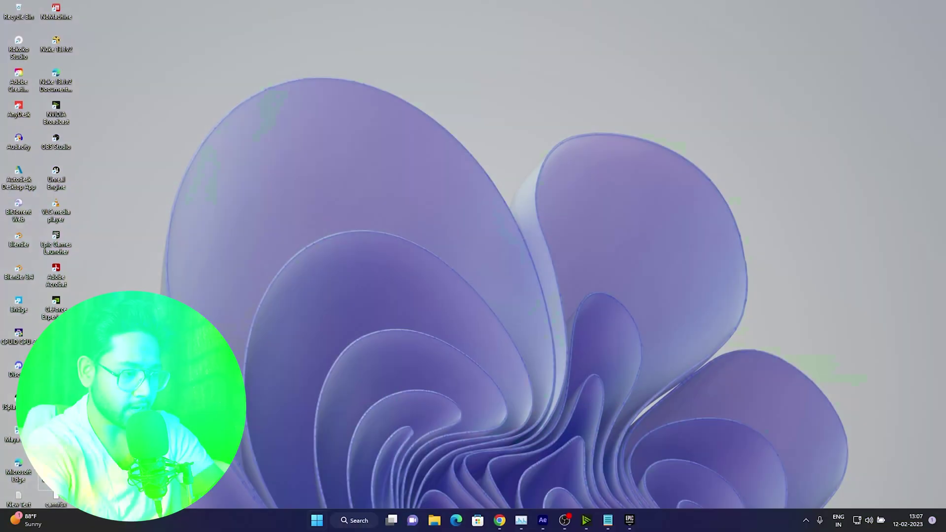
# Find 'epic' in Windows search and open the Epic Games Launcher
pyautogui.click(364, 521)
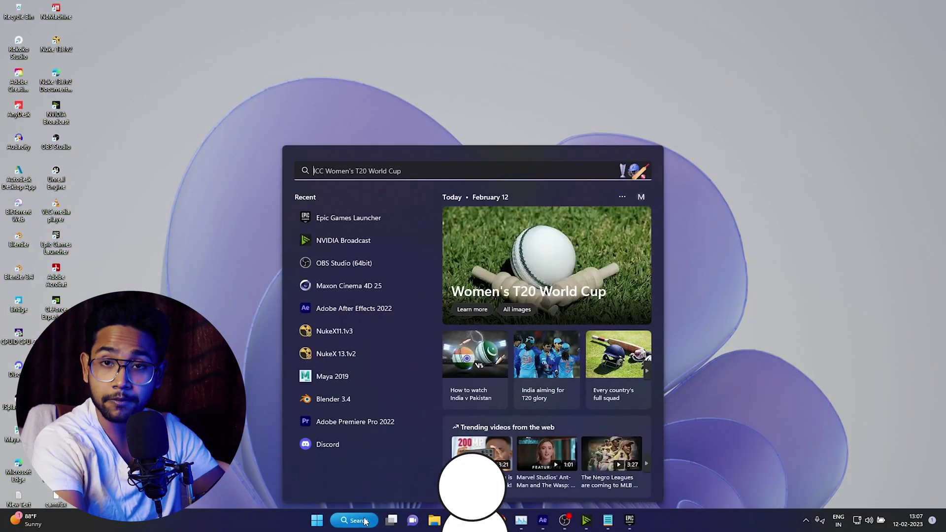
pyautogui.write('epic')
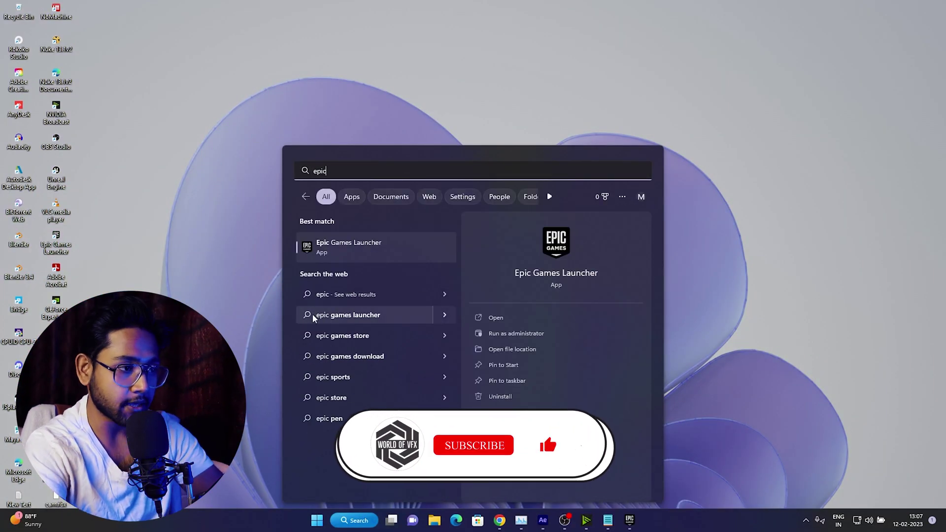
pyautogui.click(349, 246)
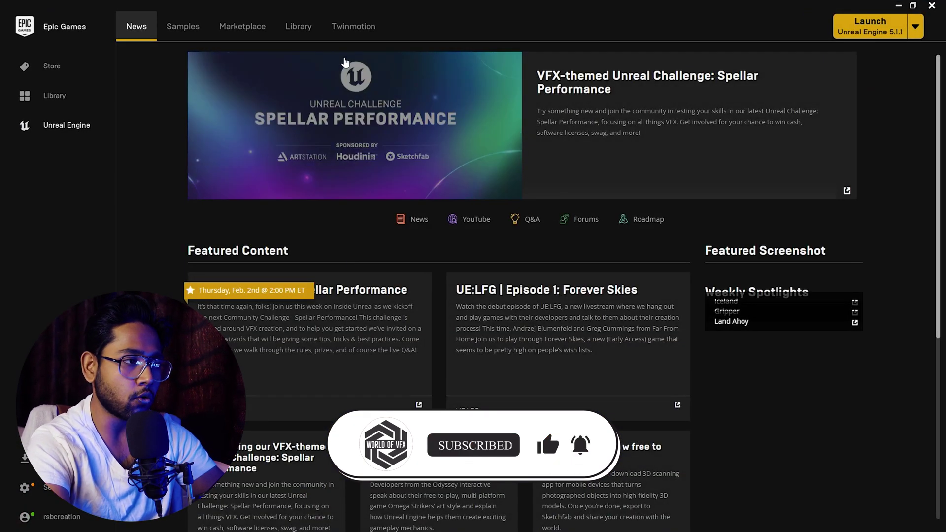
# Go to the Library and scroll through the installed engines, projects and Vault
pyautogui.click(307, 37)
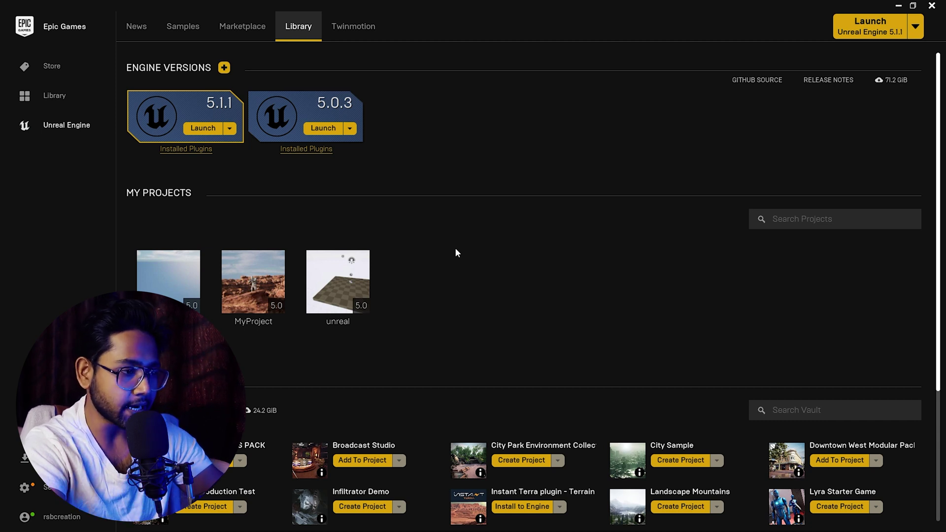
pyautogui.scroll(-5, 591, 299)
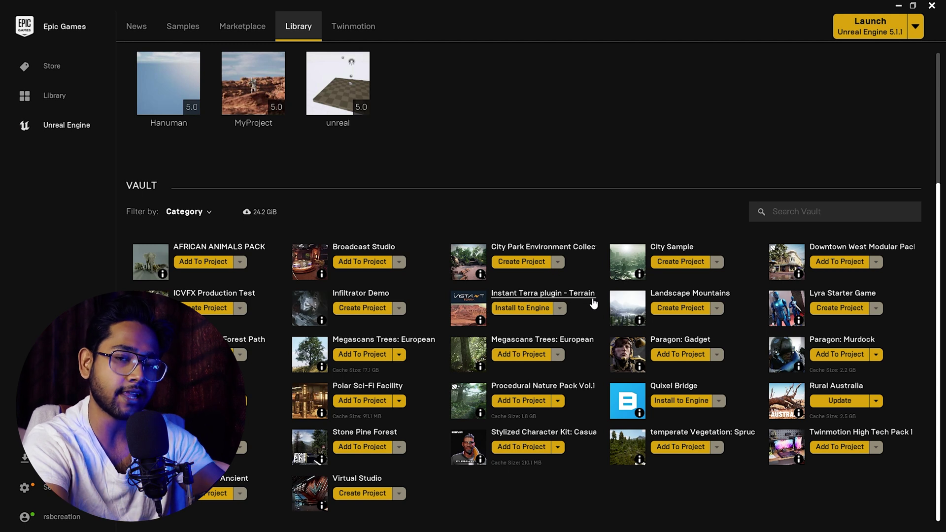
pyautogui.scroll(1, 440, 215)
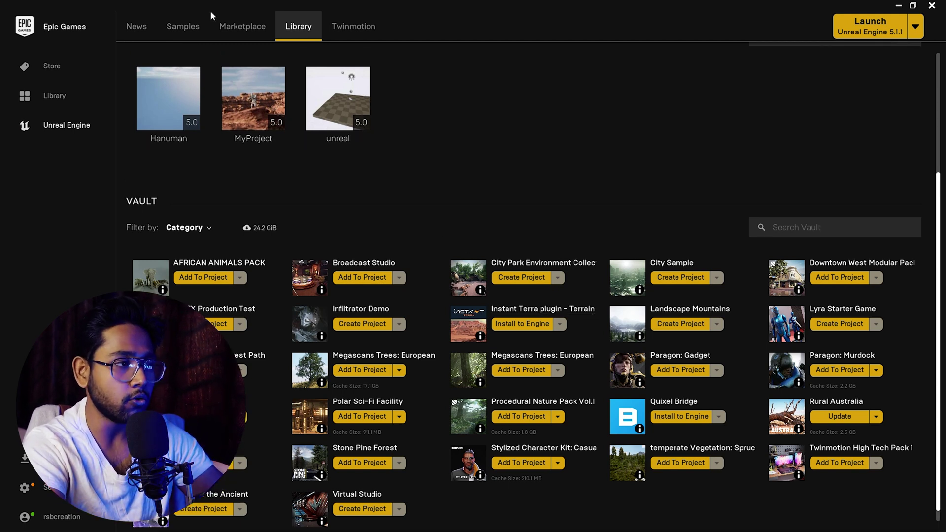
# Browse the free Marketplace products, then return to the Library page
pyautogui.click(227, 24)
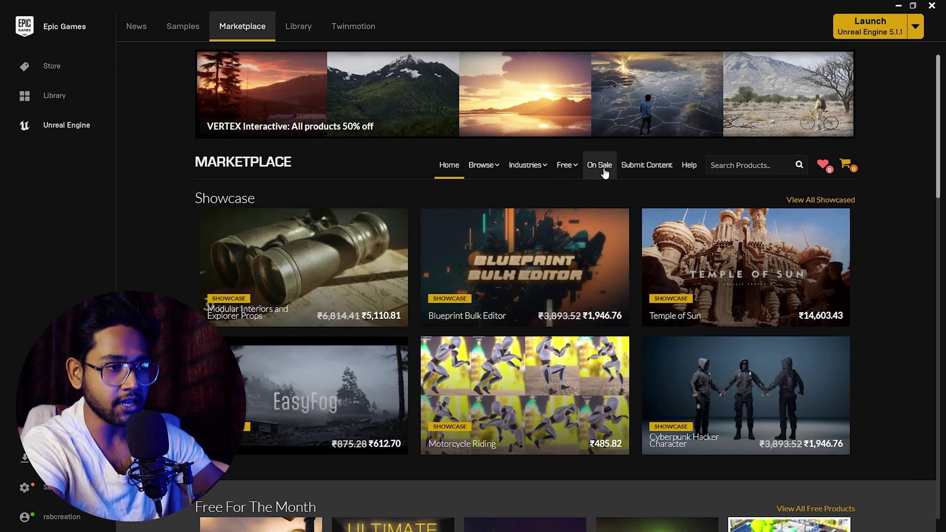
pyautogui.click(566, 166)
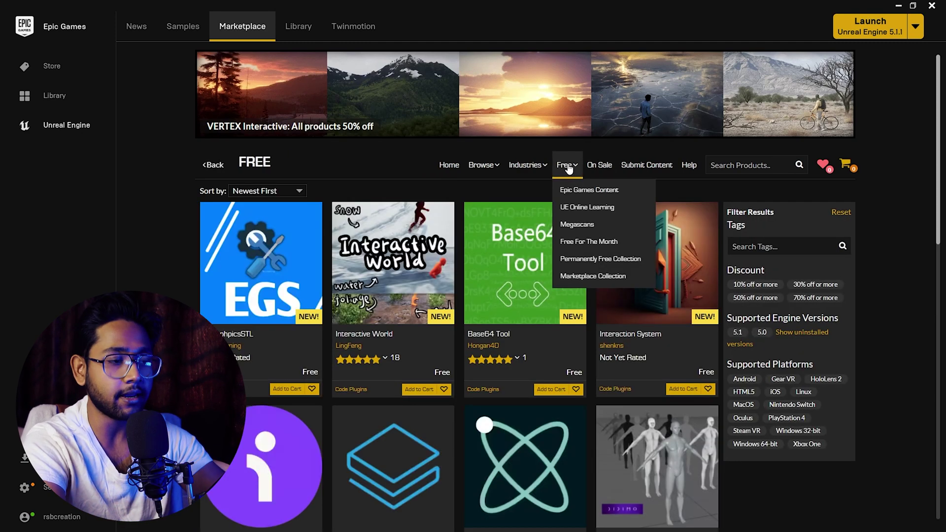
pyautogui.scroll(-12, 433, 321)
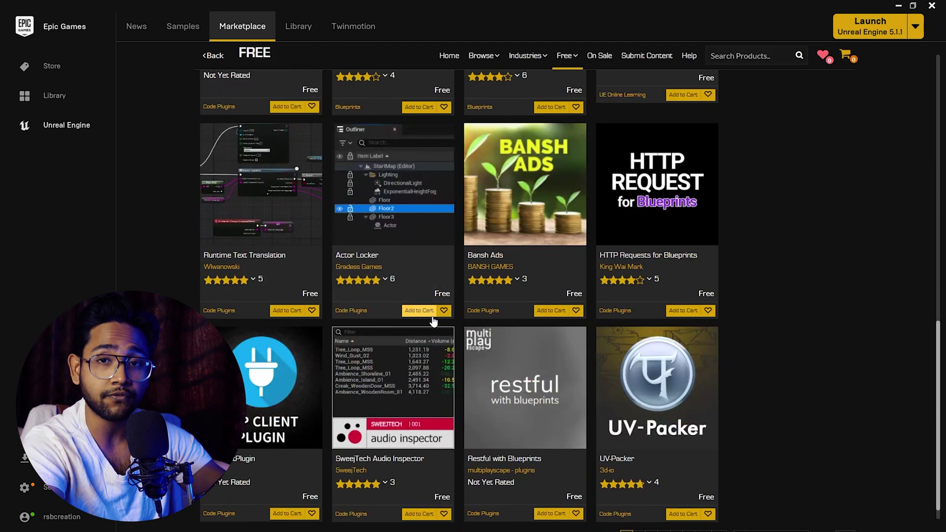
pyautogui.scroll(-1, 434, 321)
pyautogui.scroll(8, 434, 321)
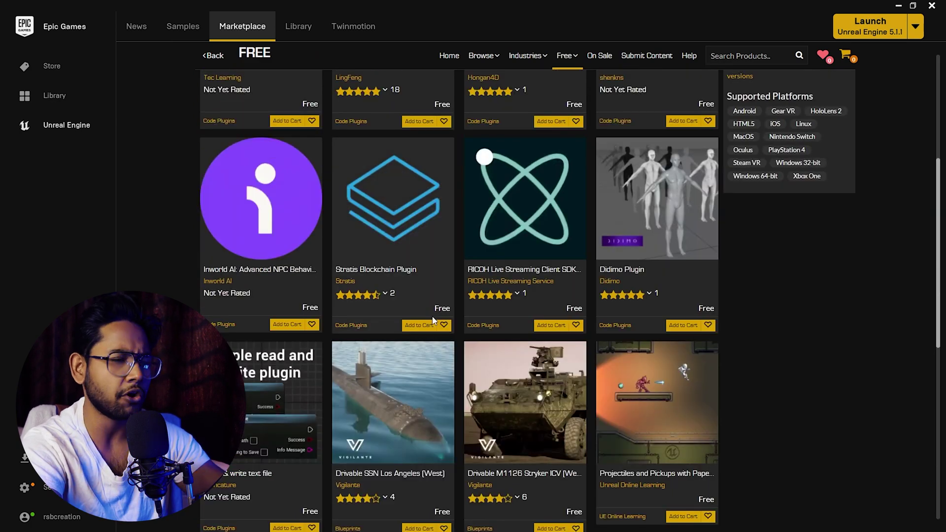
pyautogui.scroll(5, 432, 322)
pyautogui.click(298, 26)
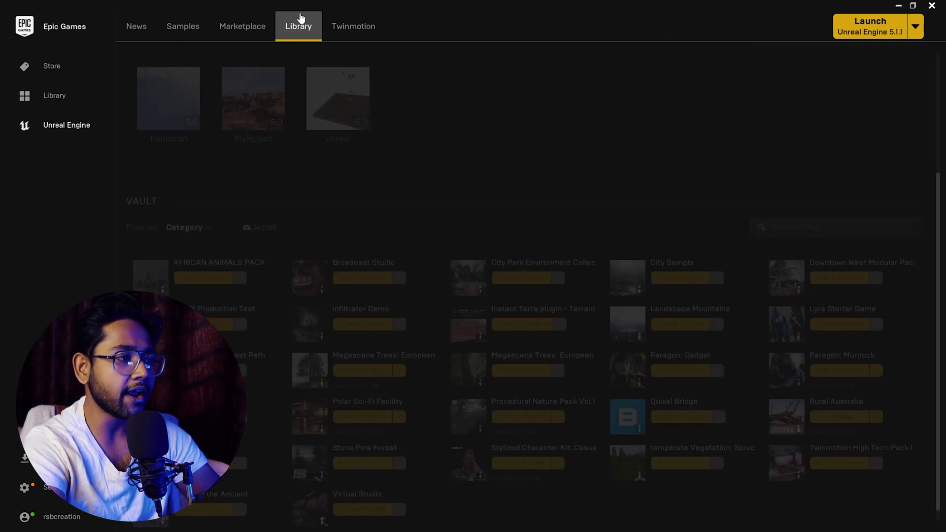
pyautogui.scroll(3, 534, 117)
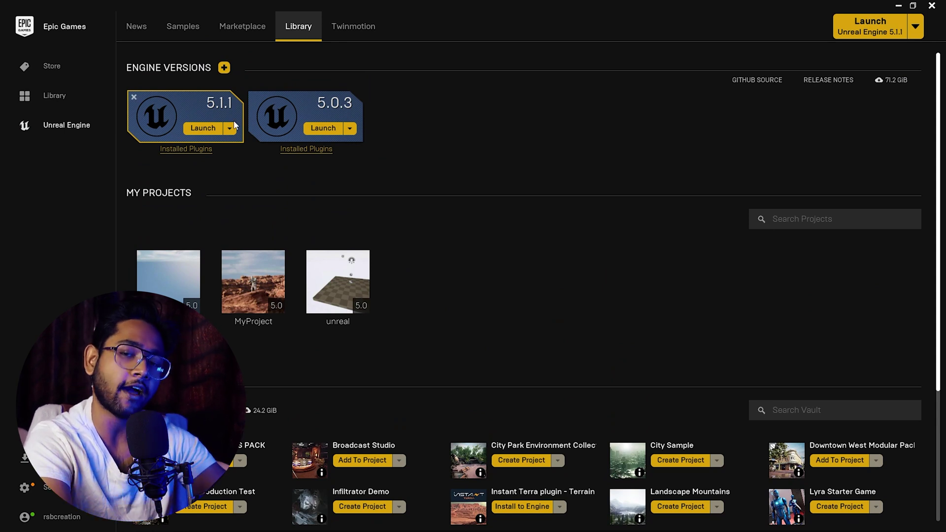
# Launch Unreal Engine 5.1.1 and browse the Games, Film/Video, Automotive and Simulation template categories
pyautogui.click(204, 128)
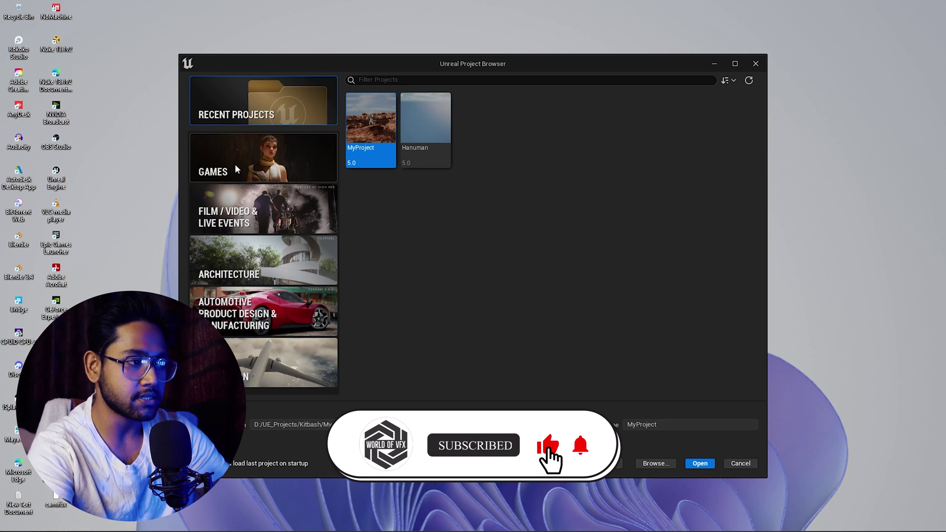
pyautogui.click(265, 169)
pyautogui.click(222, 218)
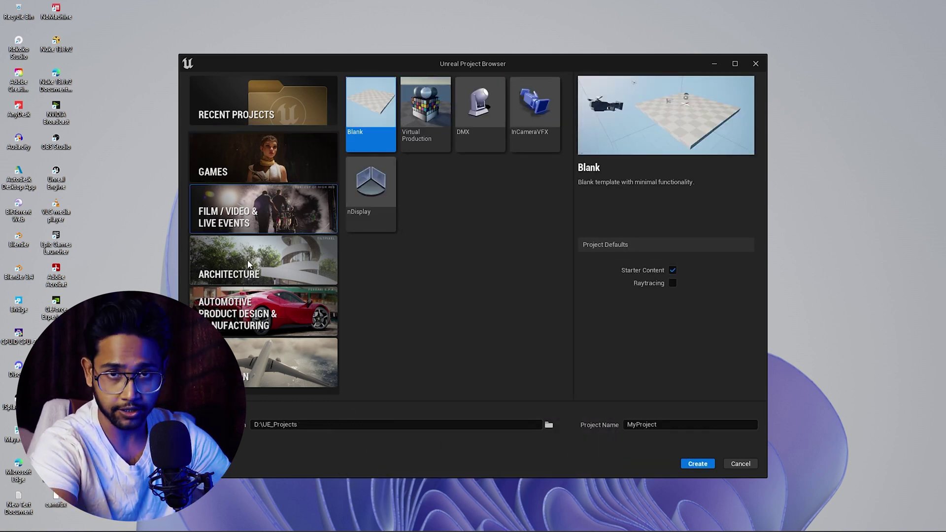
pyautogui.click(257, 309)
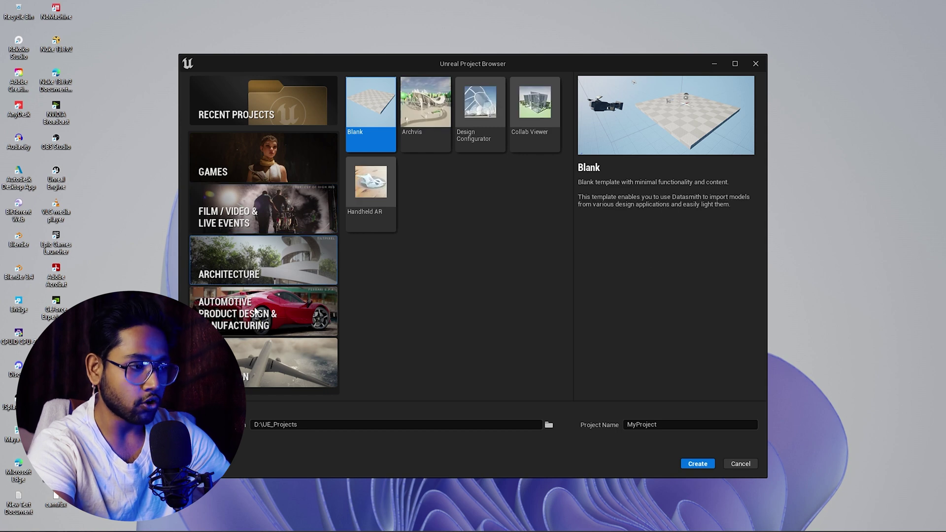
pyautogui.click(280, 365)
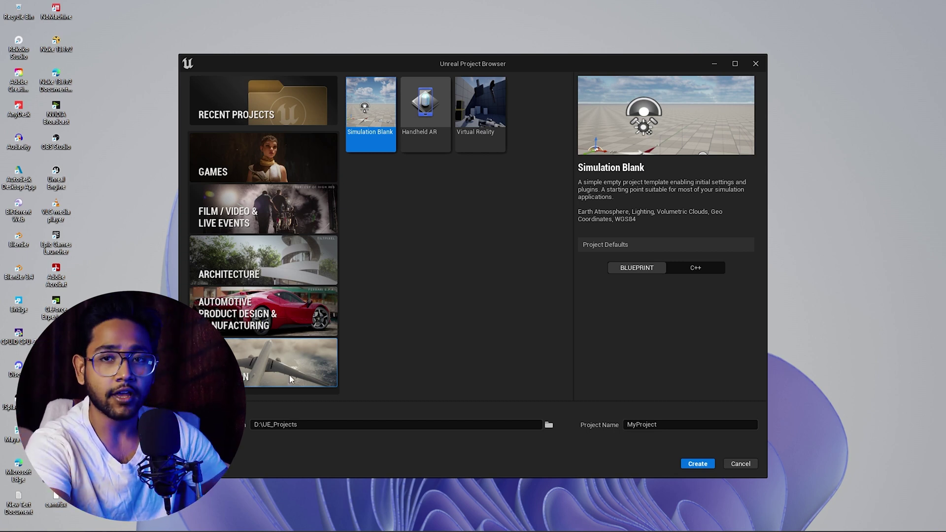
# Choose the Film / Video & Live Events Blank template with Starter Content and Raytracing enabled
pyautogui.click(235, 224)
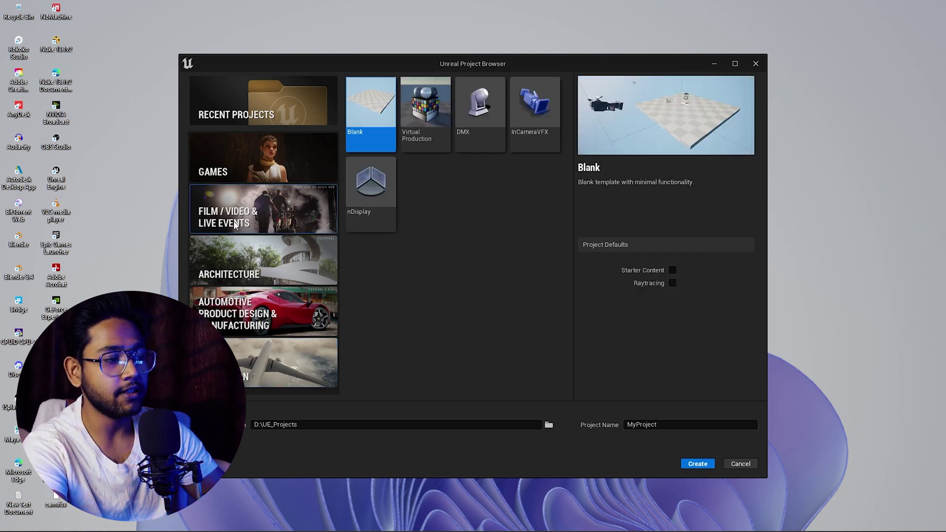
pyautogui.click(673, 271)
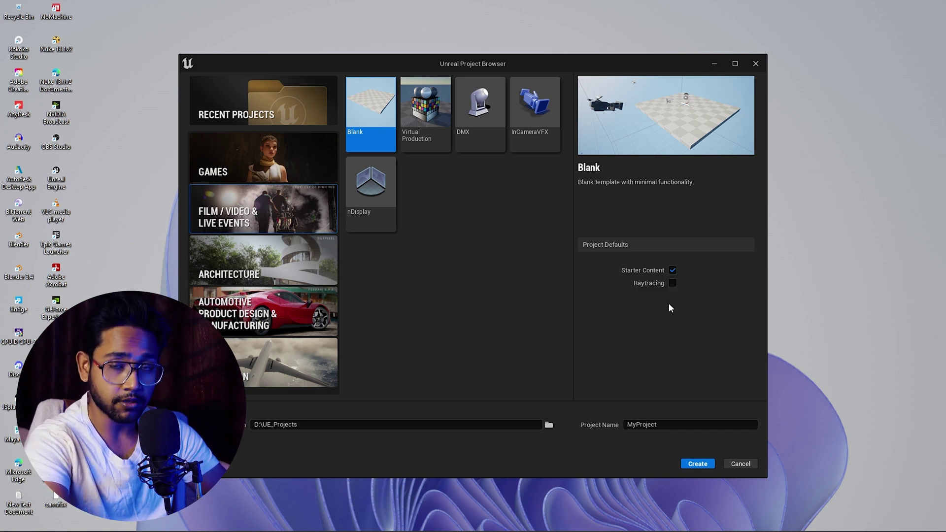
pyautogui.click(673, 283)
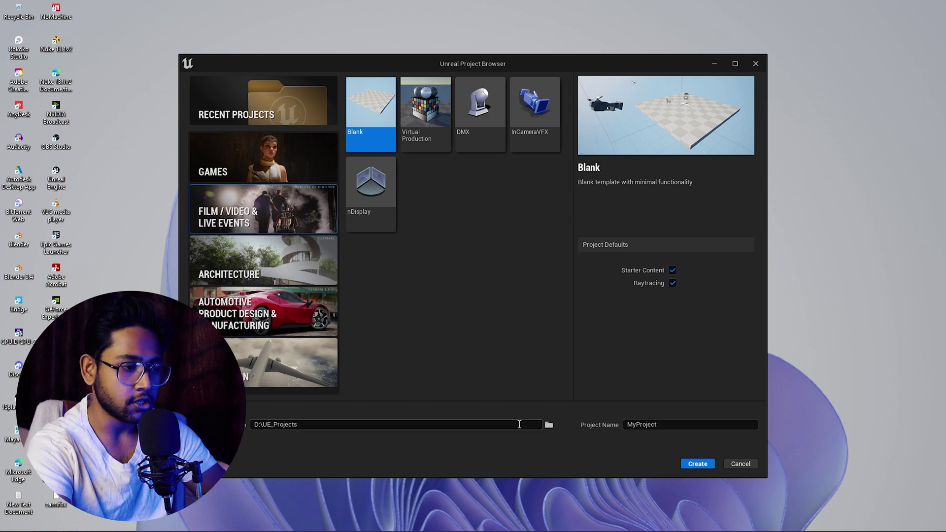
# Make a 'tutorial' folder under D:\UE_Projects as the location and create project tutorialworldofvfx
pyautogui.click(548, 424)
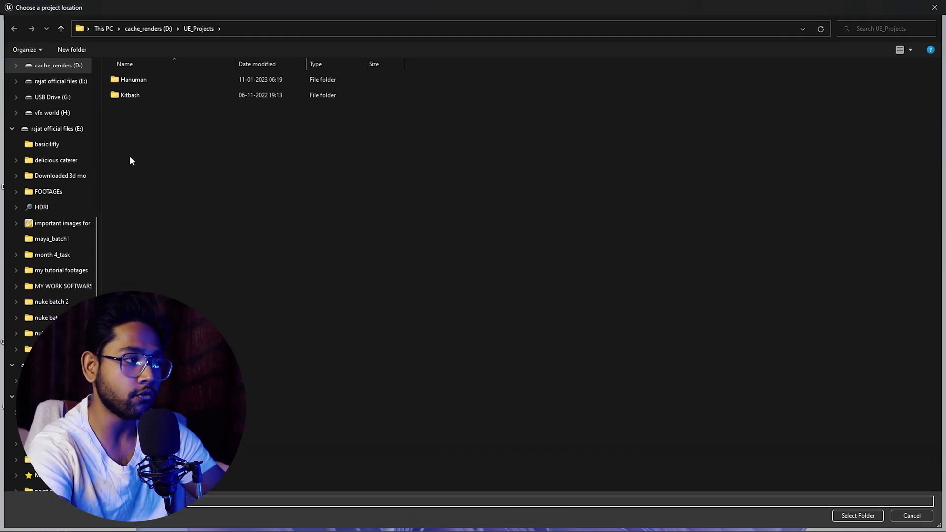
pyautogui.click(72, 49)
pyautogui.write('tutorial')
pyautogui.click(349, 295)
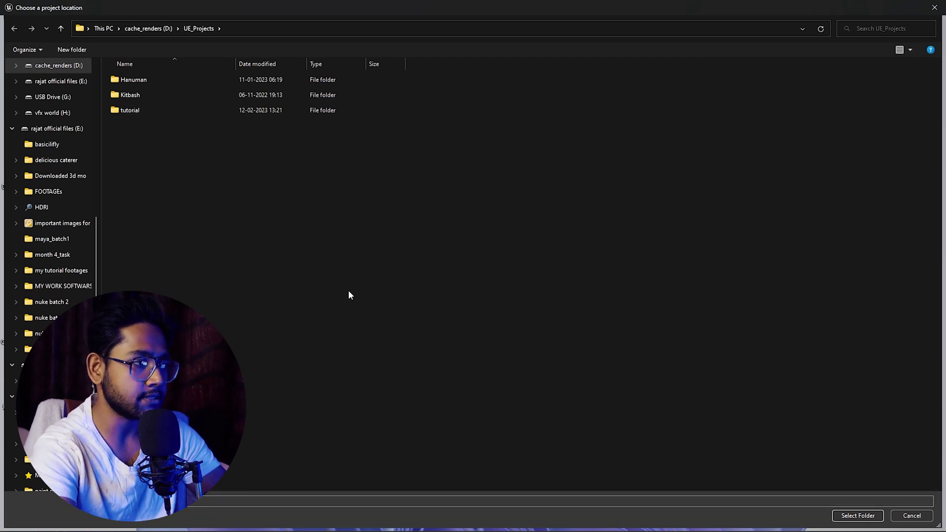
pyautogui.doubleClick(255, 112)
pyautogui.click(857, 515)
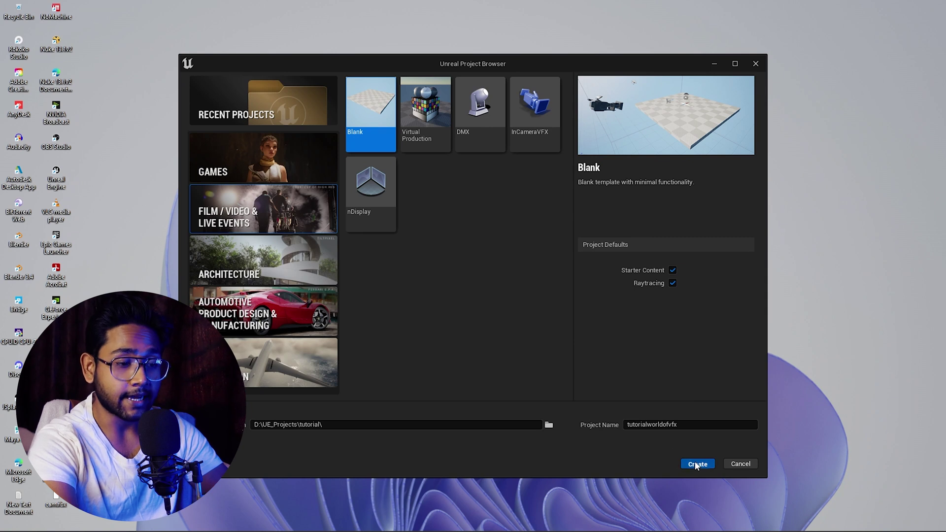
pyautogui.click(696, 465)
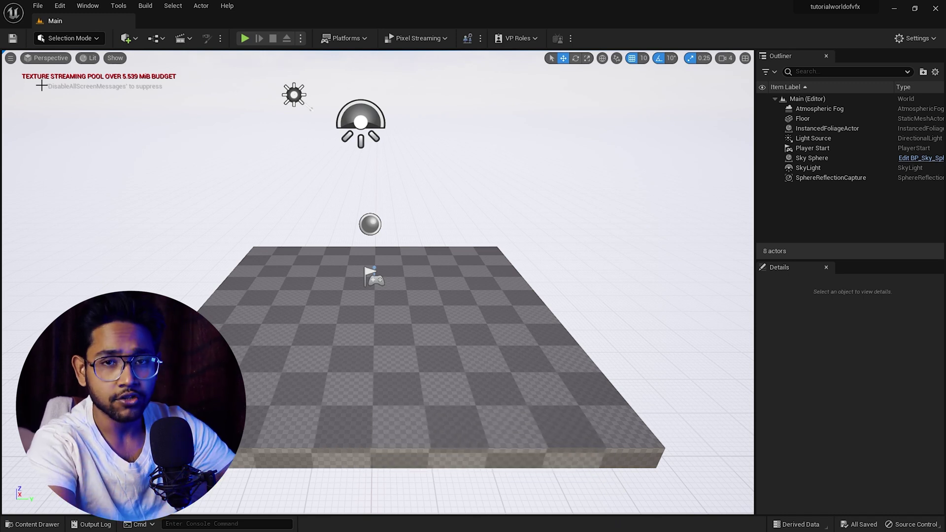
# Uncheck Texture Streaming under Engine - Rendering in Project Settings, found by searching 'te'
pyautogui.click(61, 7)
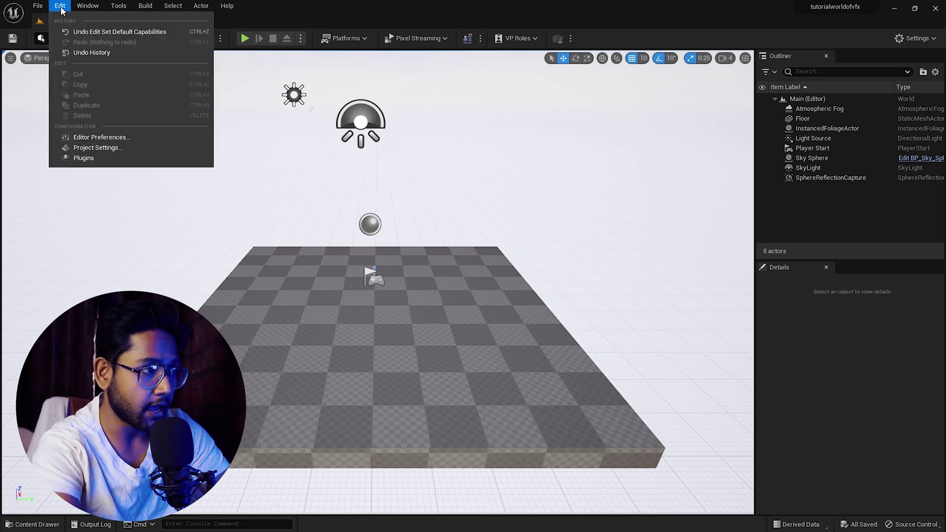
pyautogui.click(116, 149)
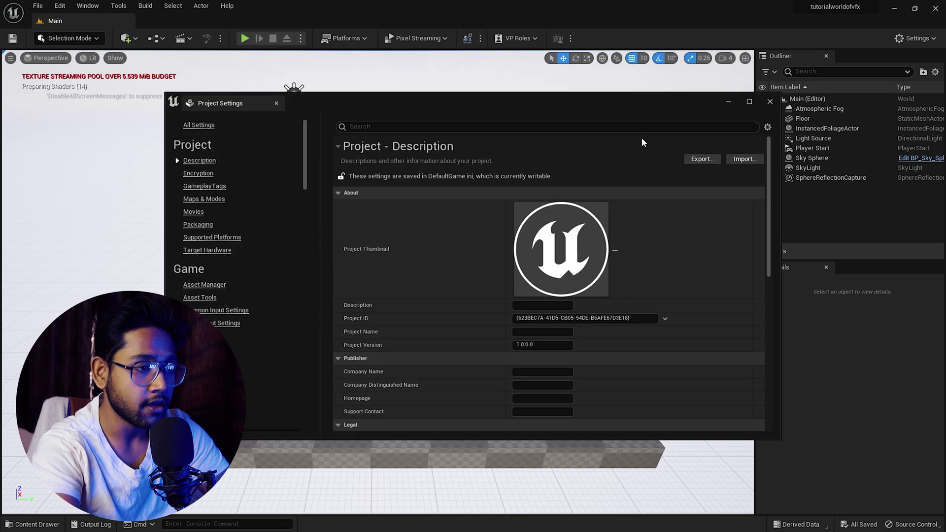
pyautogui.click(485, 126)
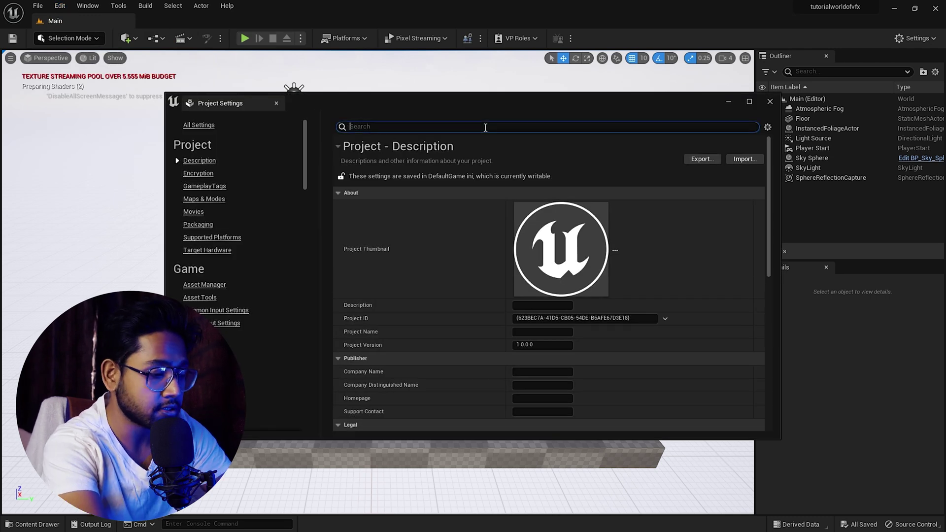
pyautogui.write('texture')
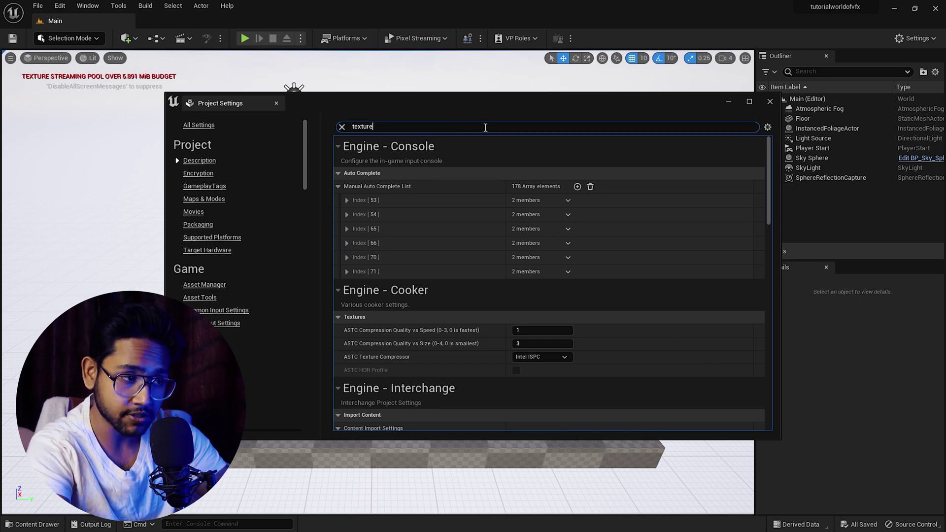
pyautogui.scroll(-10, 628, 379)
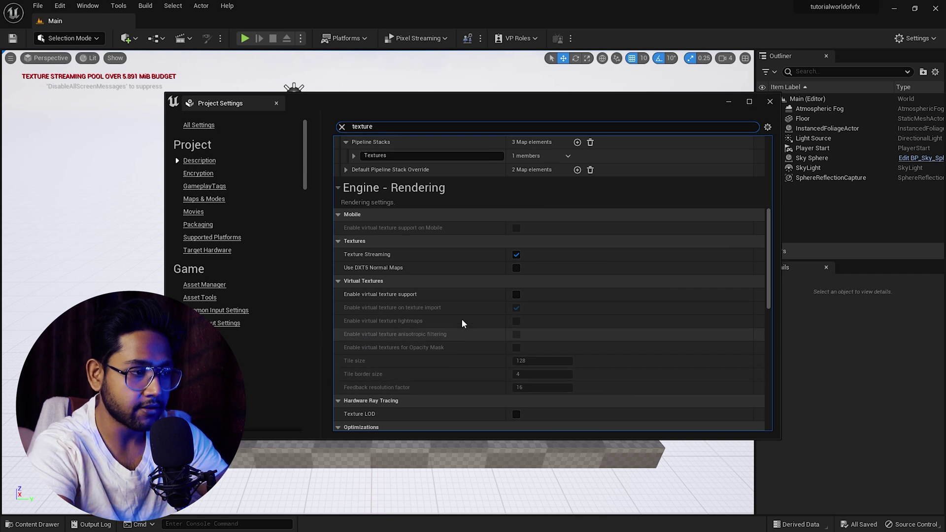
pyautogui.click(516, 255)
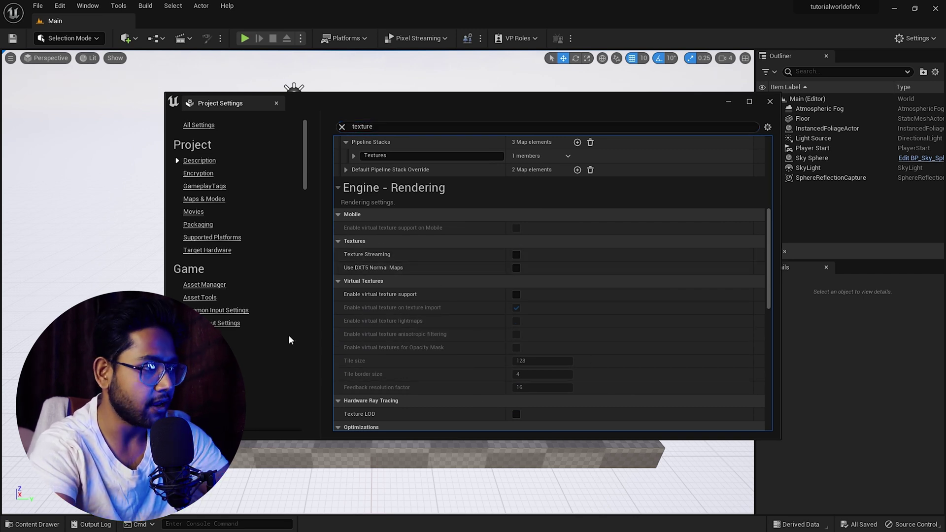
pyautogui.click(771, 101)
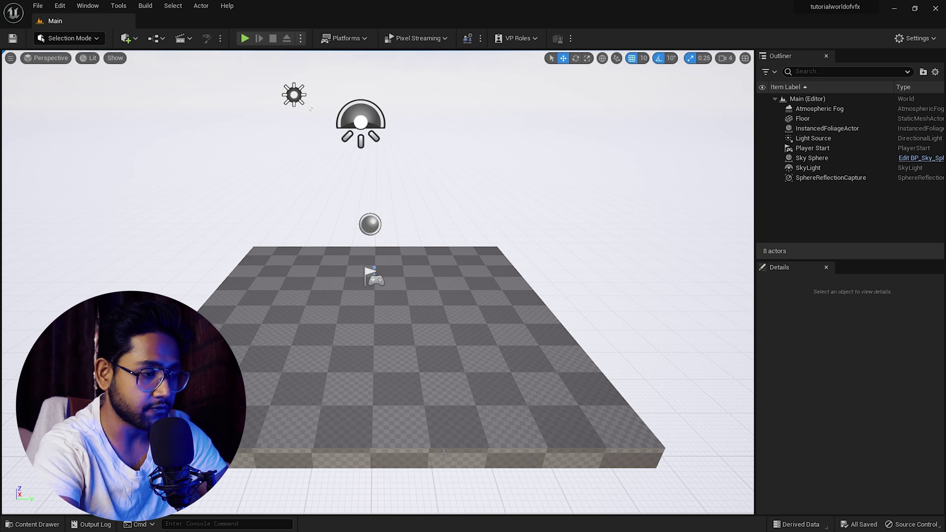
# Raise the viewport camera speed to its maximum of 8
pyautogui.moveTo(431, 422)
pyautogui.mouseDown(button='right')
pyautogui.moveTo(430, 402)
pyautogui.moveTo(411, 402)
pyautogui.moveTo(431, 420)
pyautogui.mouseUp(button='right')
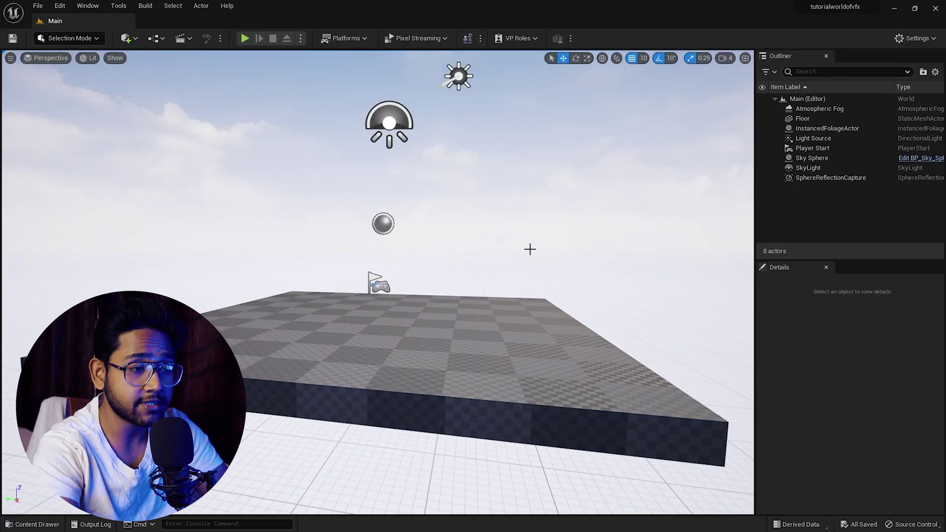
pyautogui.scroll(3, 530, 249)
pyautogui.scroll(-5, 530, 249)
pyautogui.click(725, 59)
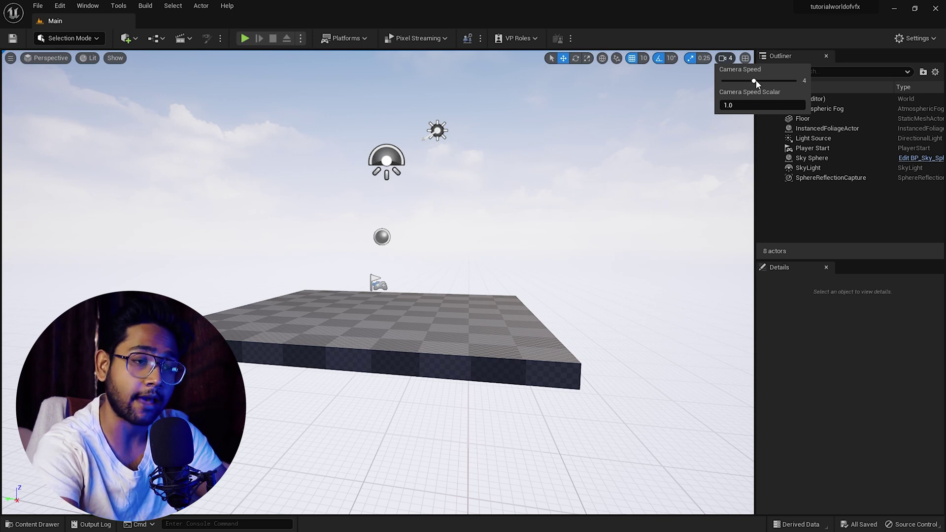
pyautogui.moveTo(756, 80); pyautogui.dragTo(794, 80)
# Fly around the level, then show the Content folder in the Content Drawer
pyautogui.scroll(5, 381, 304)
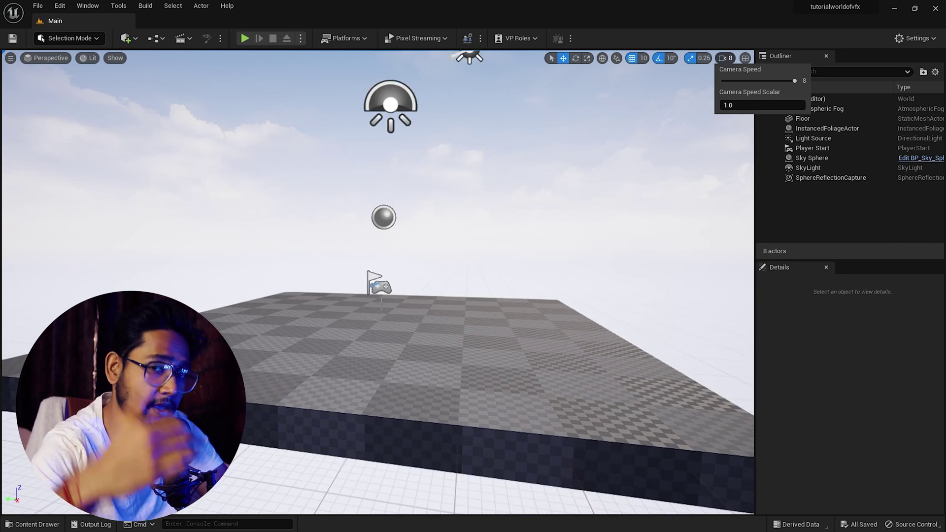
pyautogui.scroll(-4, 635, 252)
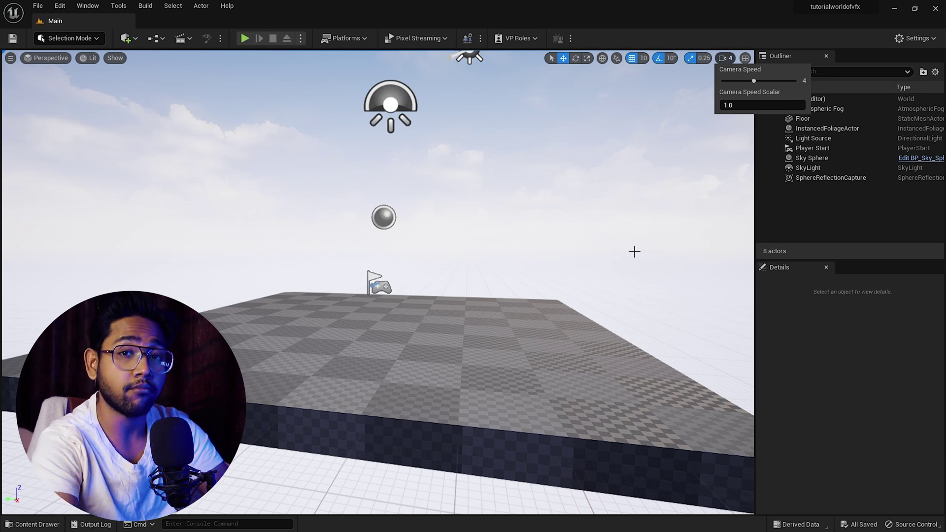
pyautogui.scroll(-2, 635, 252)
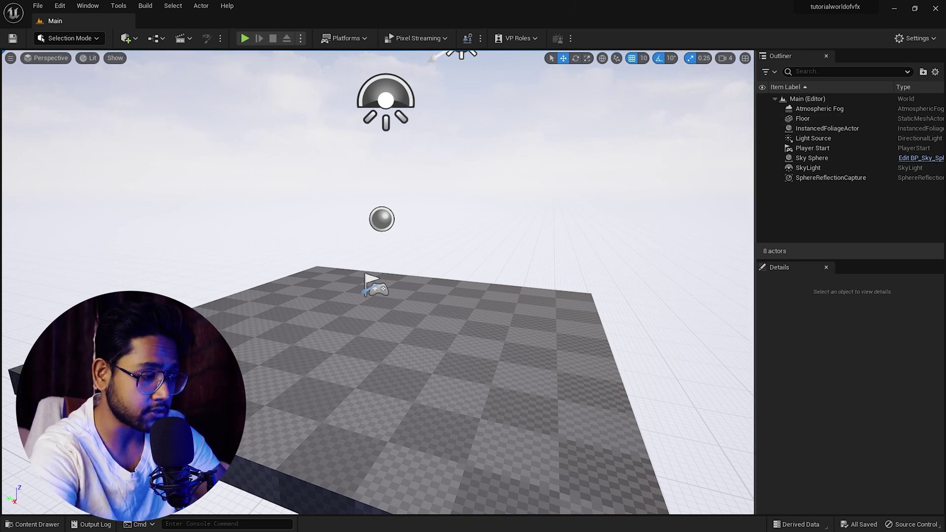
pyautogui.click(34, 524)
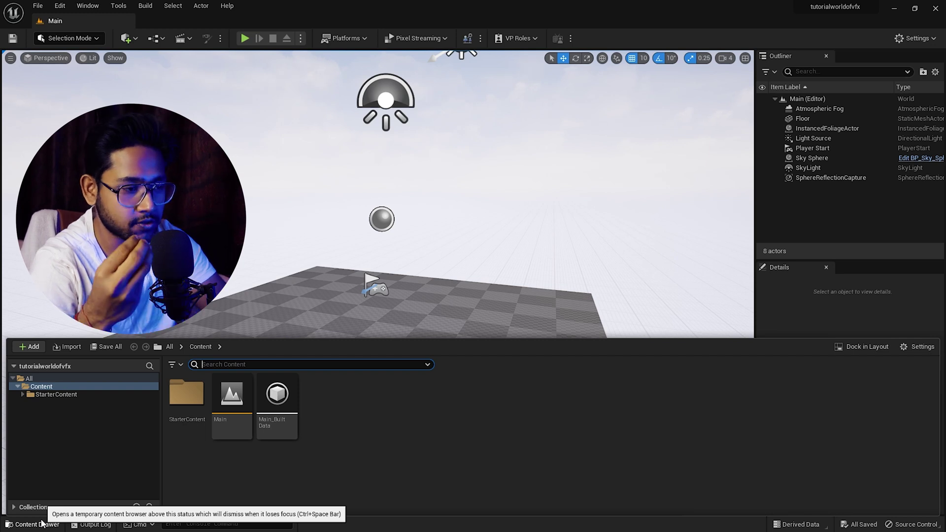
# Close the Content Drawer, review the Sky Sphere's sun brightness and cloud speed, then select Floor
pyautogui.click(813, 269)
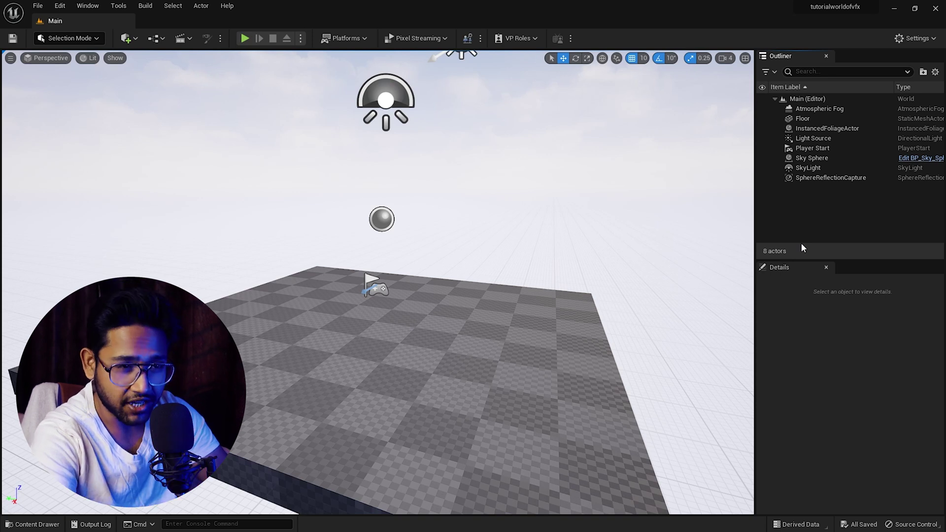
pyautogui.click(809, 158)
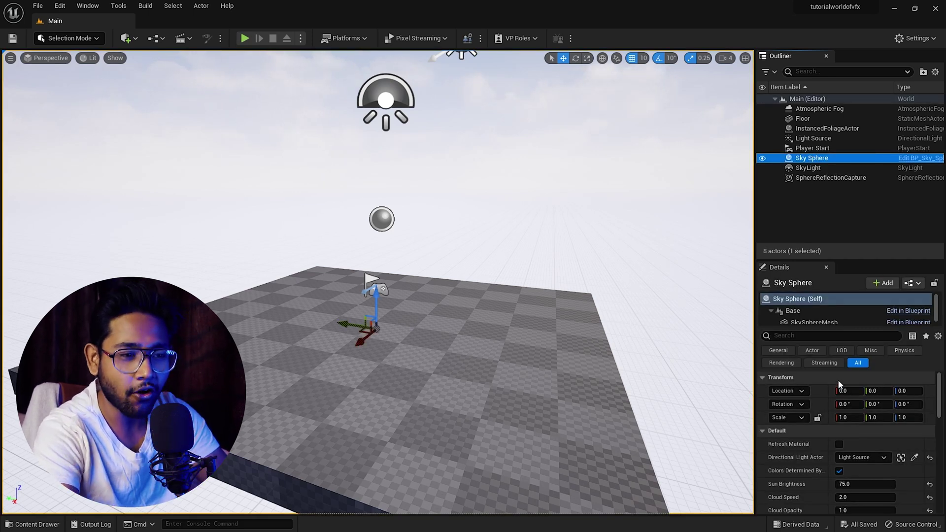
pyautogui.scroll(-4, 838, 379)
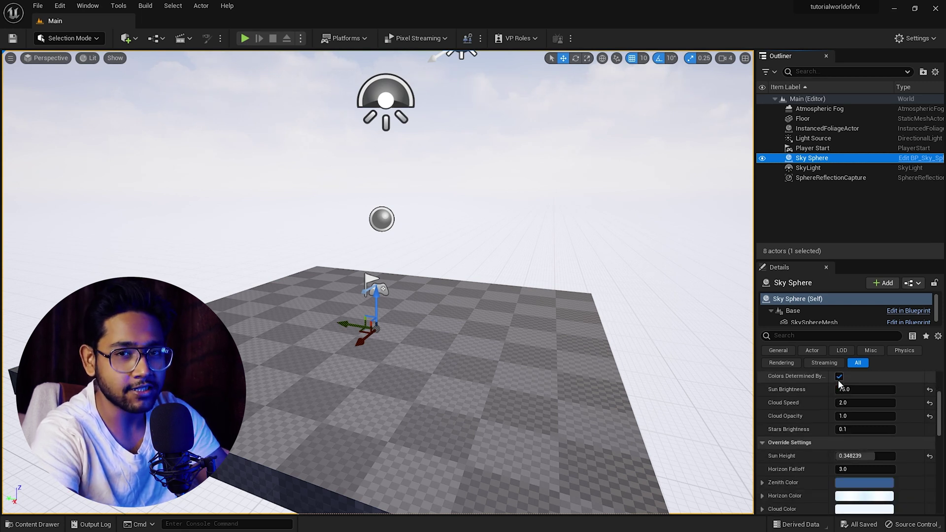
pyautogui.scroll(4, 837, 389)
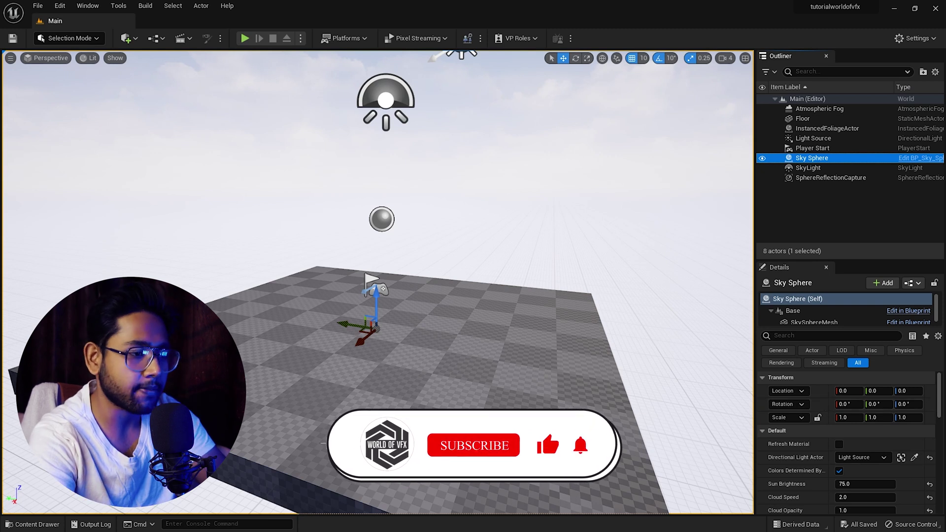
pyautogui.moveTo(443, 197); pyautogui.dragTo(459, 197, button='right')
pyautogui.click(803, 118)
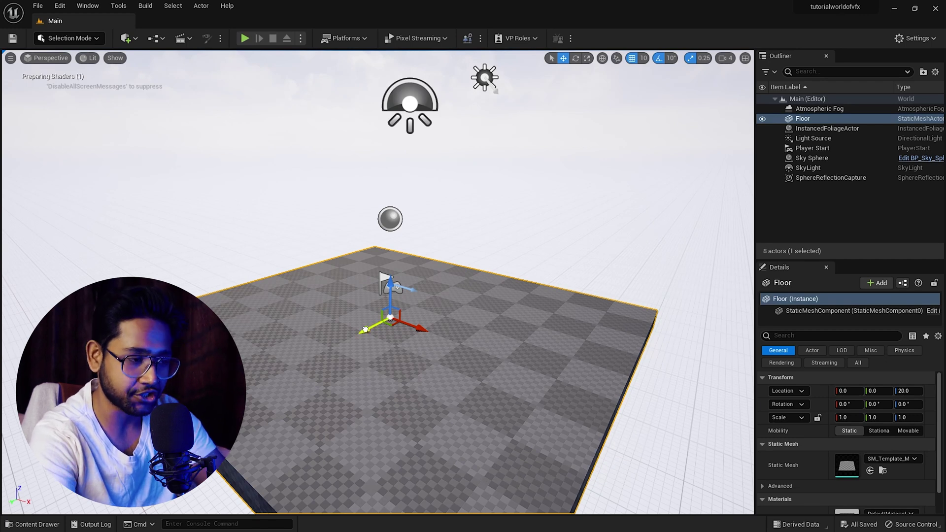
# Test moving the Floor, scaling it to 2.0 and rotating it, undo the rotation, then delete it
pyautogui.moveTo(365, 329); pyautogui.dragTo(376, 289)
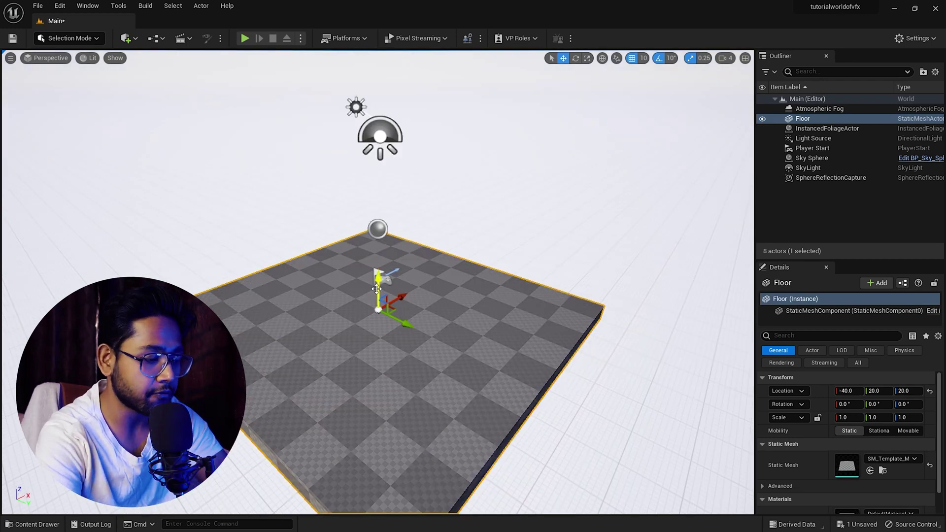
pyautogui.press('e')
pyautogui.press('r')
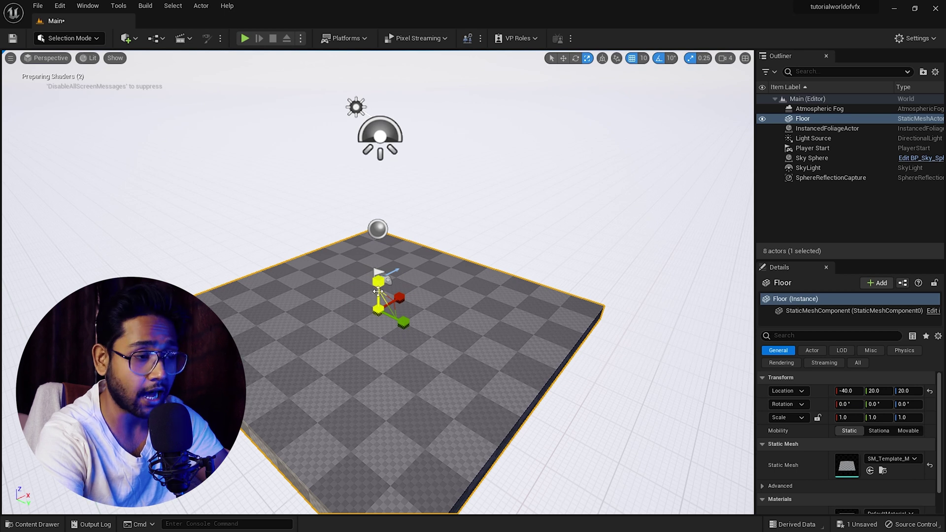
pyautogui.moveTo(380, 308)
pyautogui.mouseDown()
pyautogui.moveTo(384, 289)
pyautogui.moveTo(380, 306)
pyautogui.mouseUp()
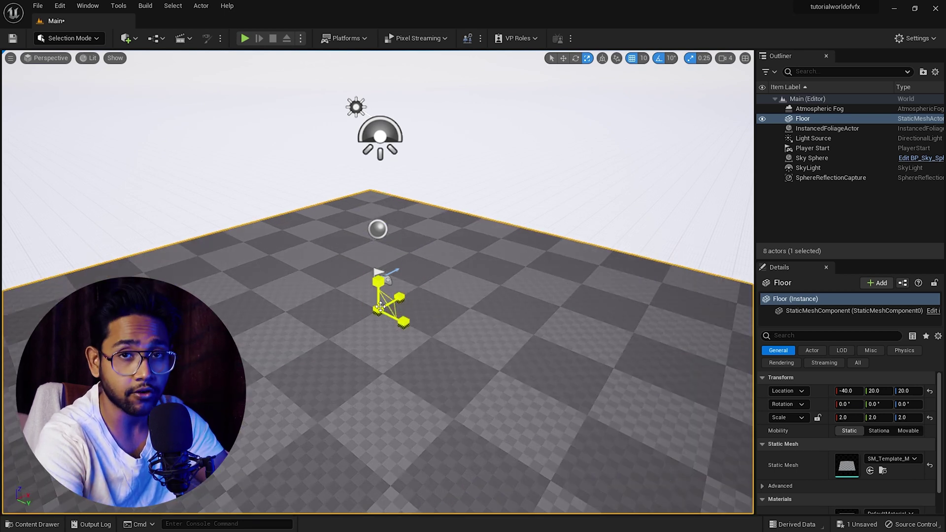
pyautogui.press('e')
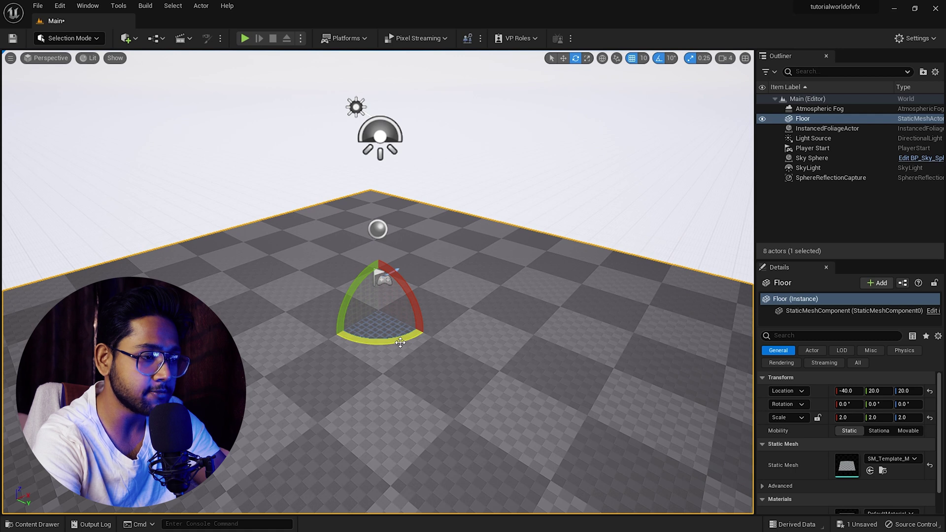
pyautogui.moveTo(423, 336); pyautogui.dragTo(559, 353)
pyautogui.hotkey('ctrl', 'z')
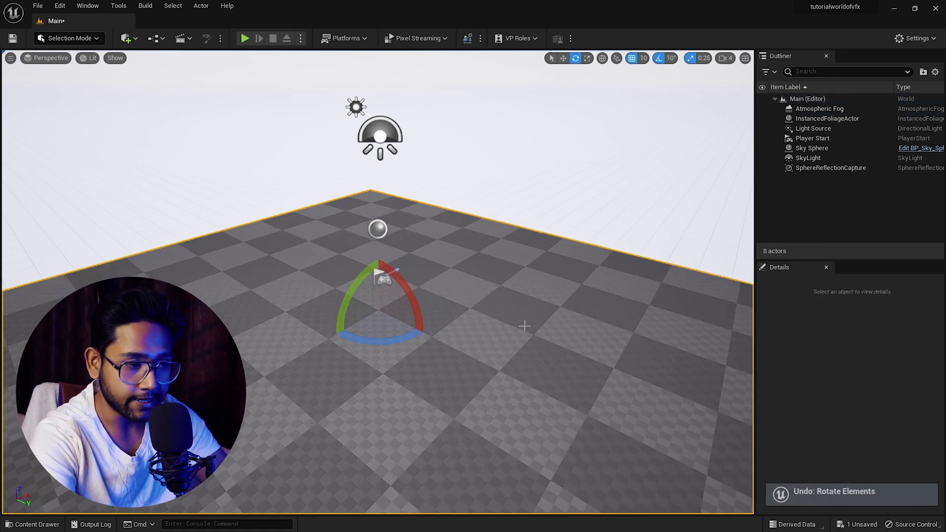
pyautogui.press('Delete')
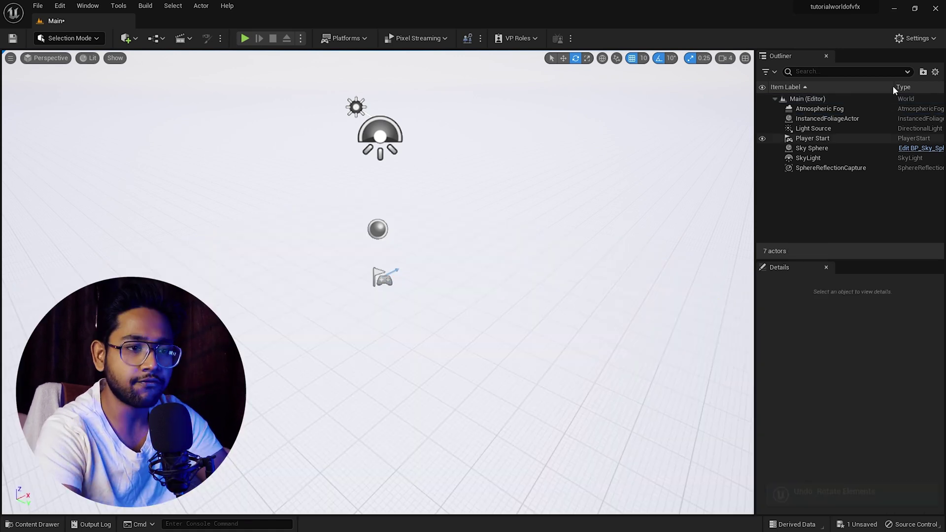
# Select all seven remaining actors from Atmospheric Fog down and delete them with Yes All
pyautogui.click(821, 110)
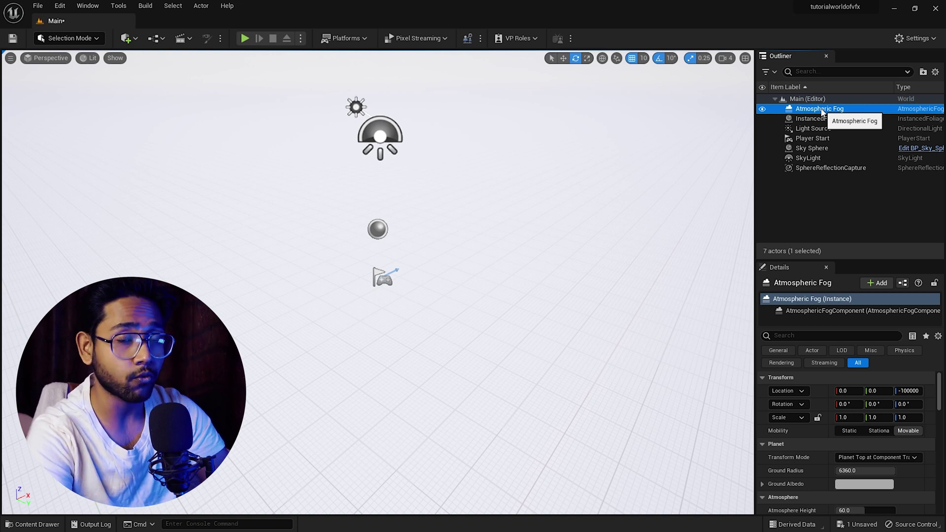
pyautogui.keyDown('shift'); pyautogui.click(821, 168); pyautogui.keyUp('shift')
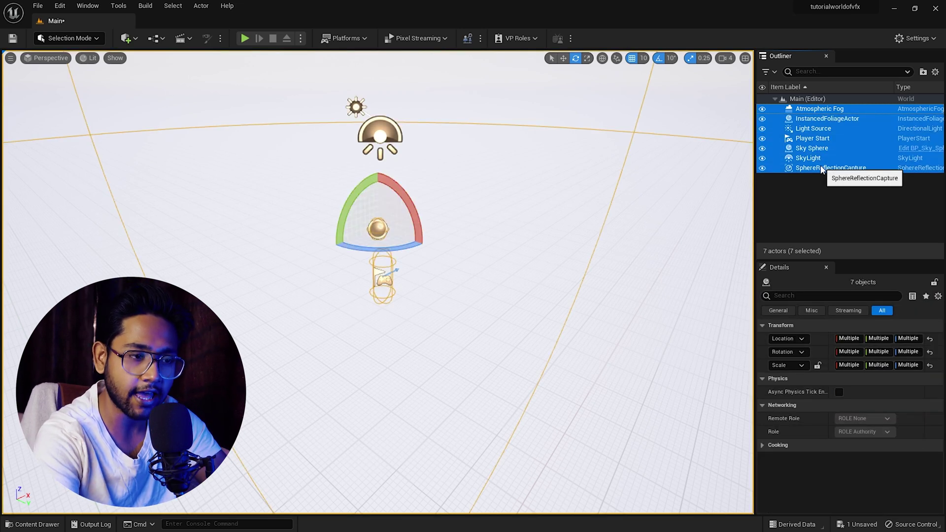
pyautogui.press('Delete')
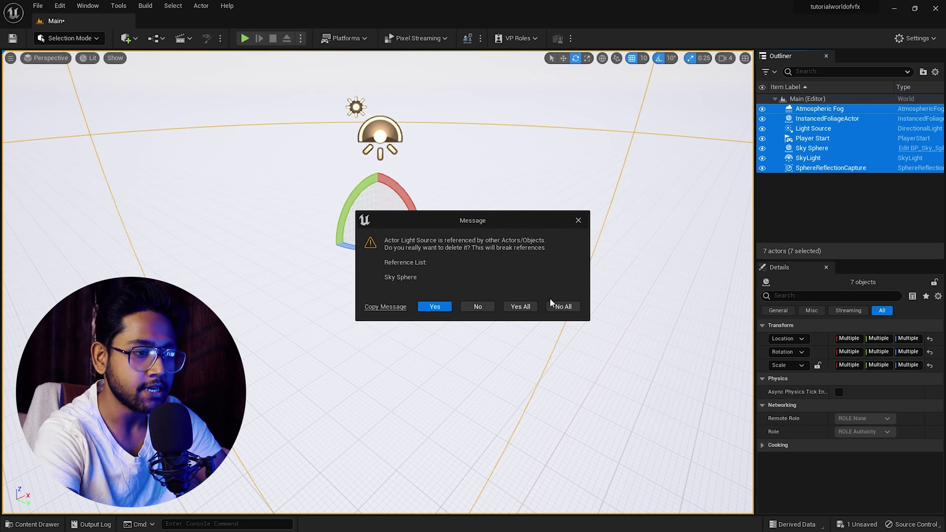
pyautogui.click(522, 309)
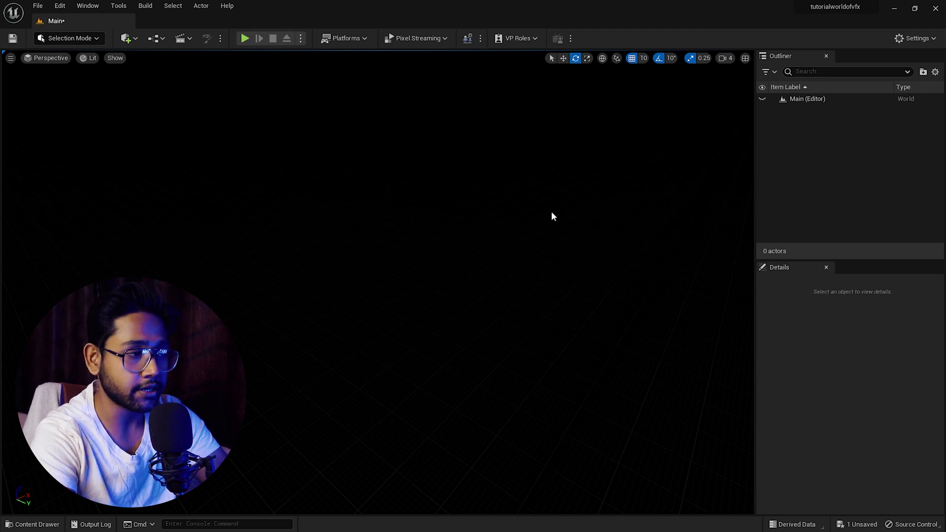
pyautogui.click(88, 5)
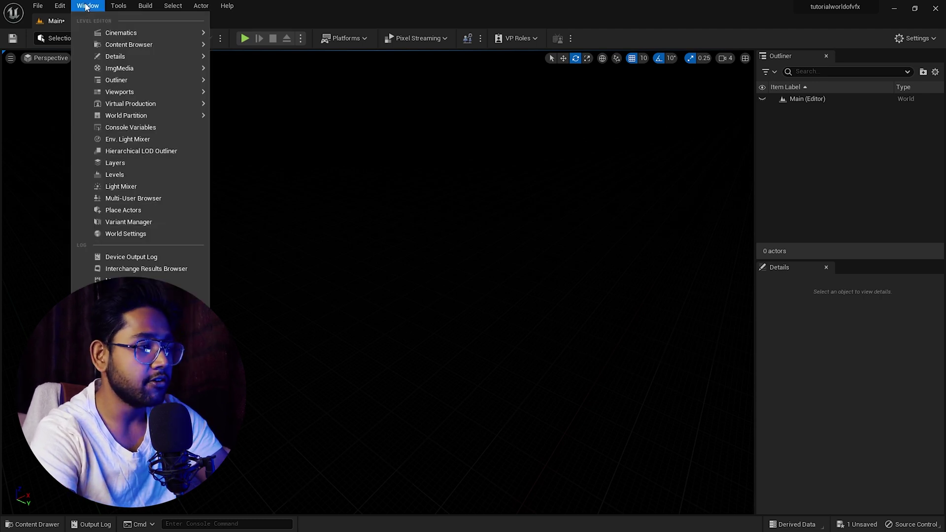
# Use the Env. Light Mixer to add a sky light, sky atmosphere, volumetric cloud, height fog and directional light
pyautogui.click(127, 139)
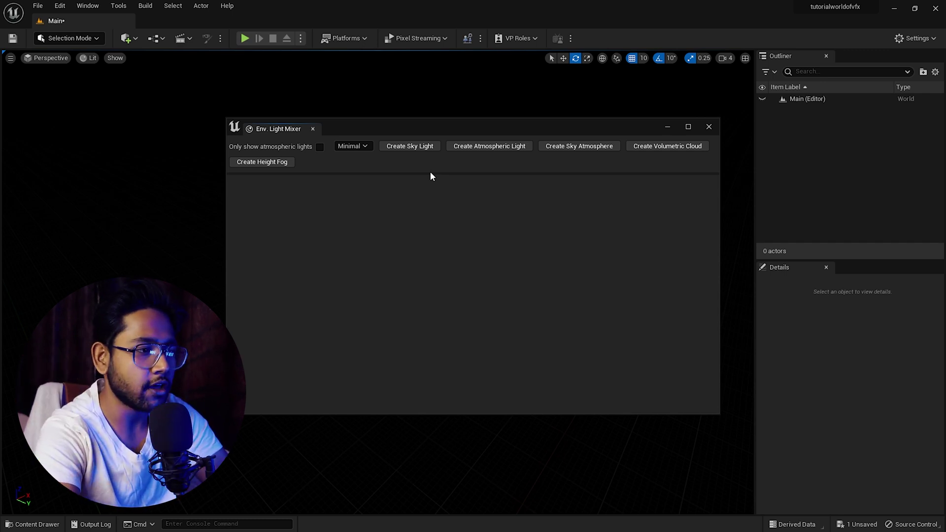
pyautogui.click(418, 147)
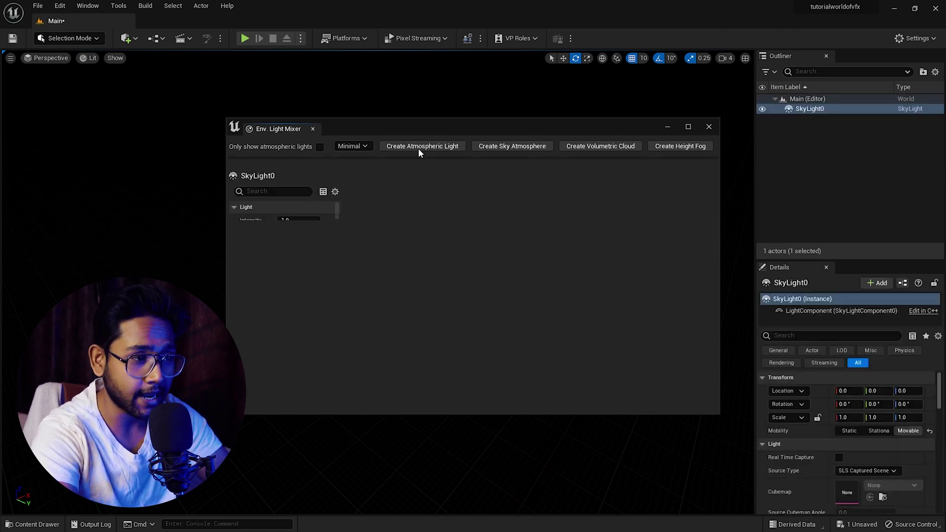
pyautogui.click(518, 150)
pyautogui.click(527, 148)
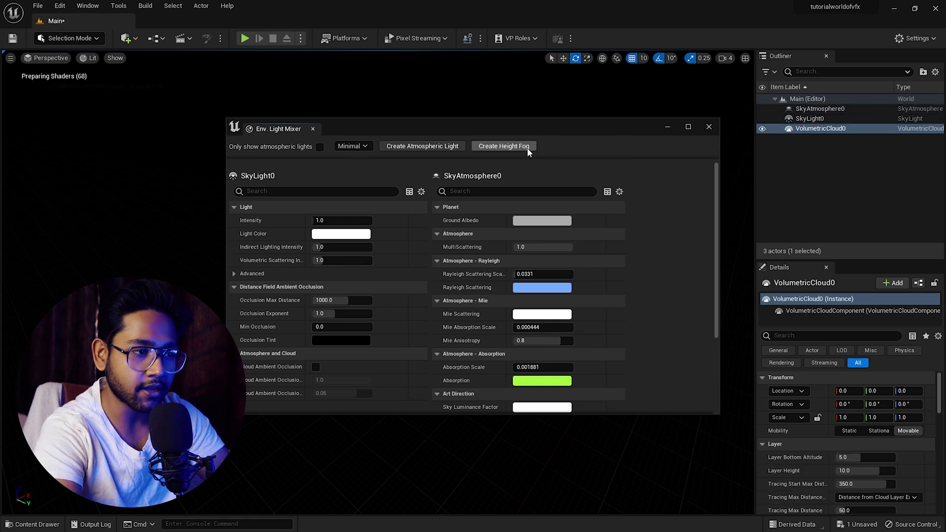
pyautogui.click(527, 148)
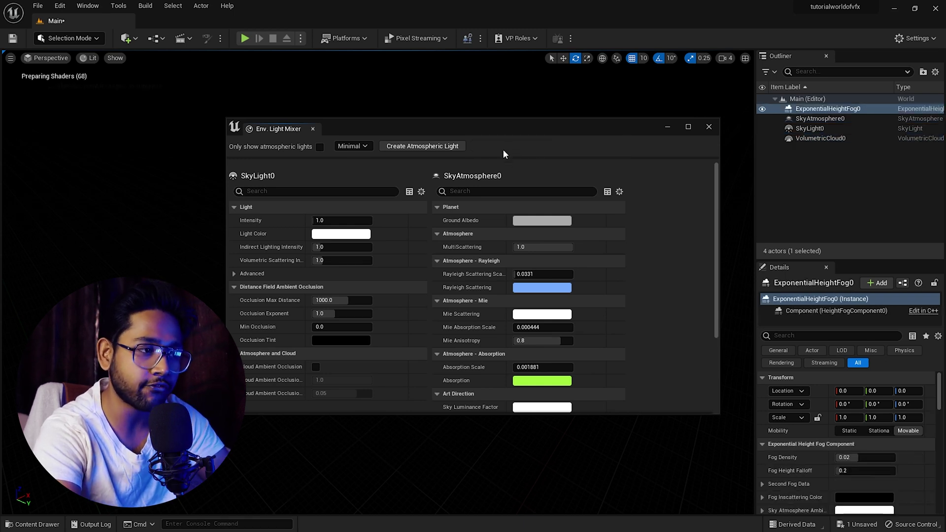
pyautogui.click(442, 146)
pyautogui.click(708, 127)
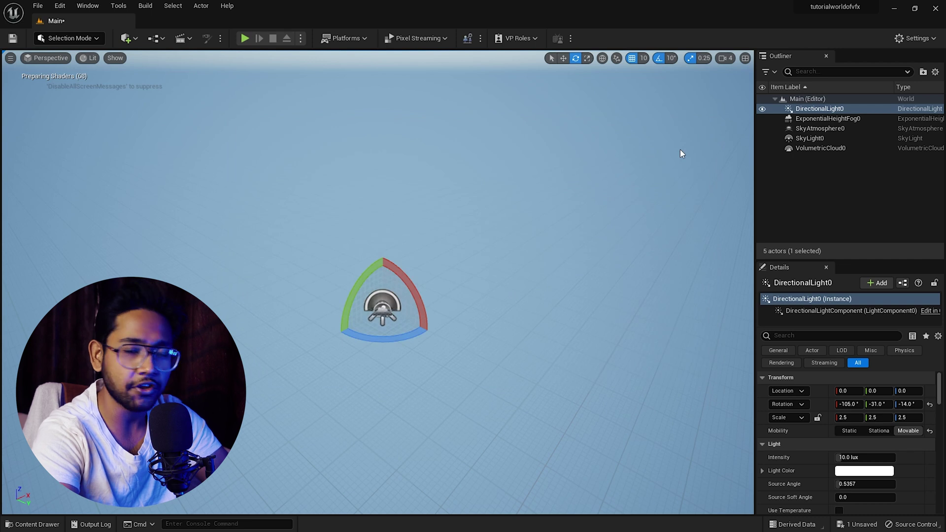
# Tilt the view down toward the horizon and deselect the directional light
pyautogui.moveTo(534, 293); pyautogui.dragTo(522, 350, button='right')
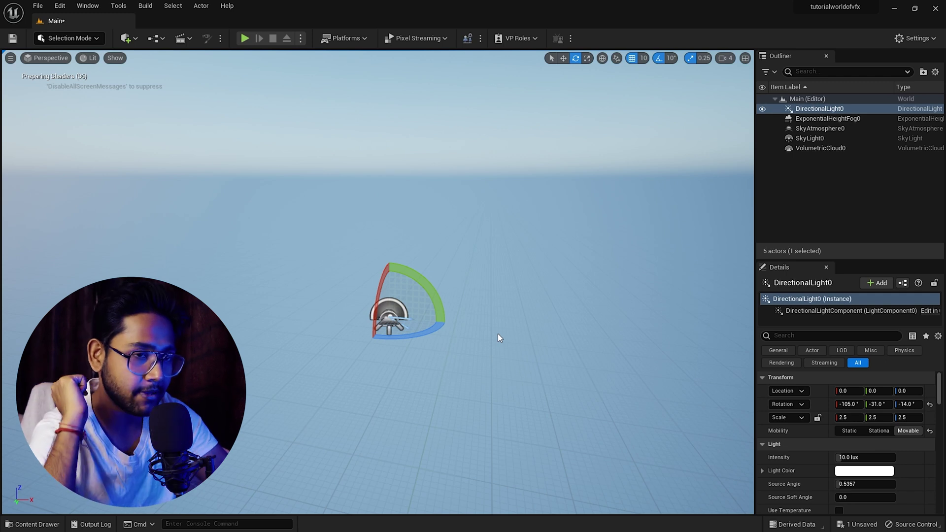
pyautogui.click(613, 305)
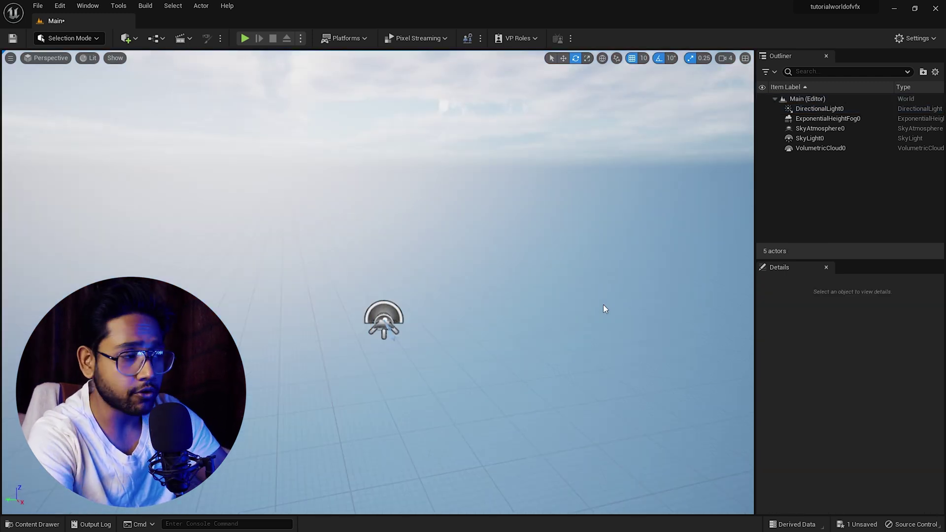
pyautogui.click(127, 38)
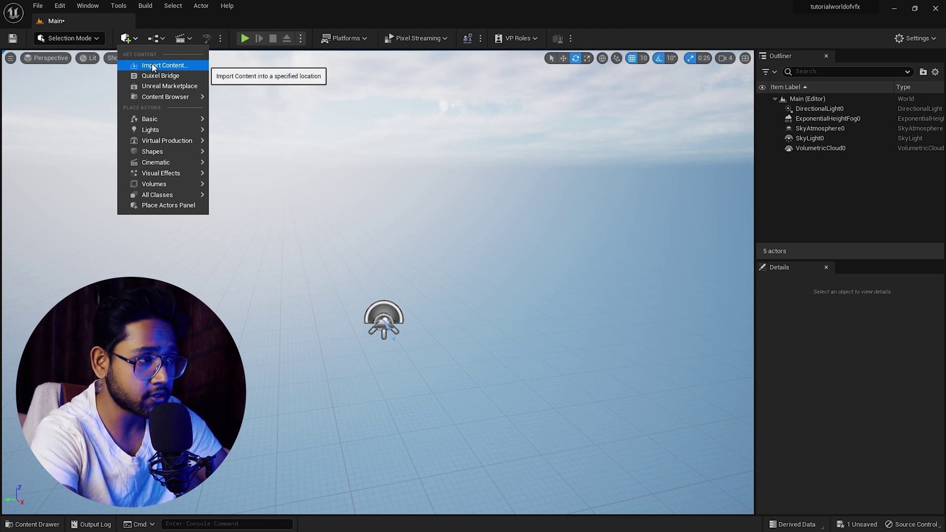
pyautogui.moveTo(179, 133)
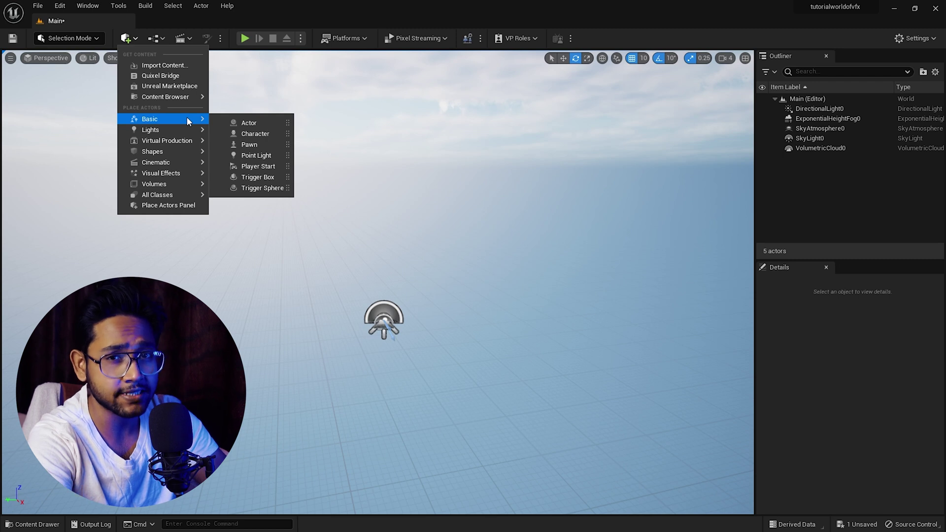
pyautogui.moveTo(179, 152)
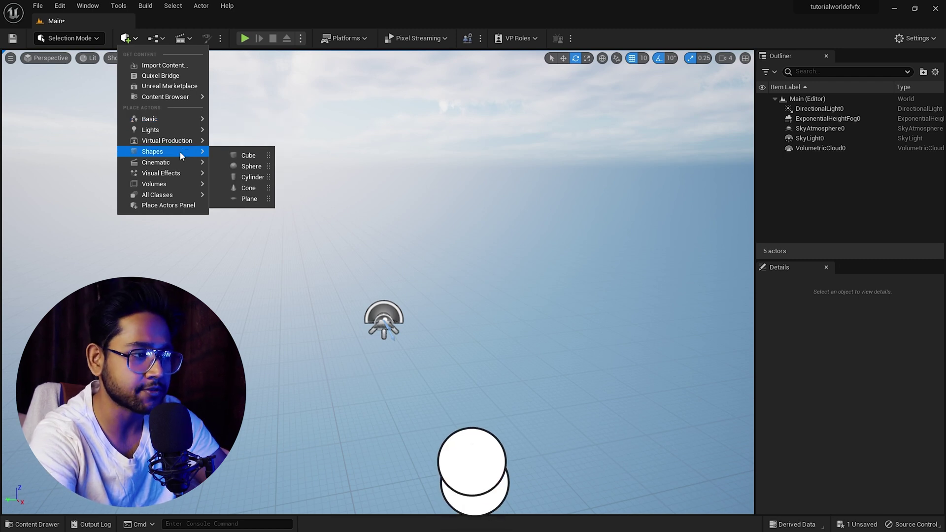
pyautogui.click(247, 157)
pyautogui.moveTo(430, 320); pyautogui.dragTo(487, 321, button='middle')
pyautogui.press('w')
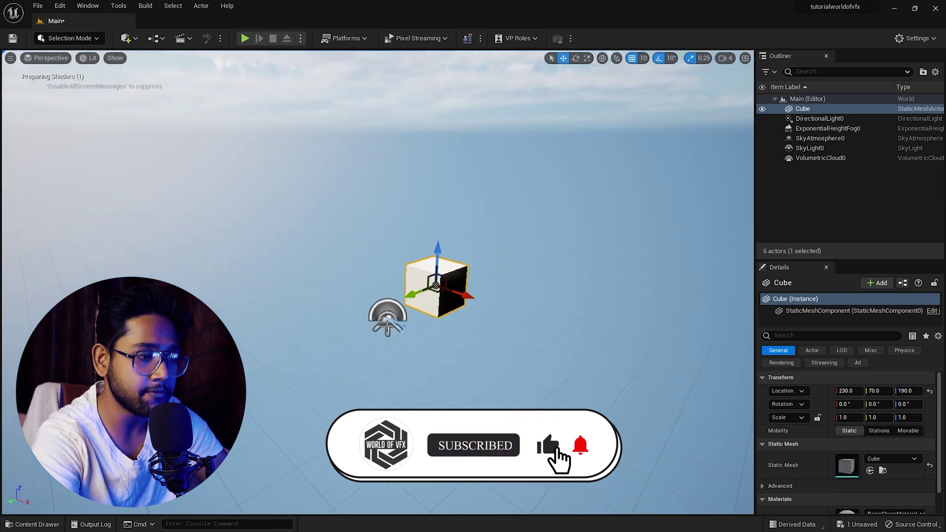
pyautogui.moveTo(461, 296); pyautogui.dragTo(399, 278)
pyautogui.moveTo(372, 236); pyautogui.dragTo(377, 285)
pyautogui.press('r')
pyautogui.press('Delete')
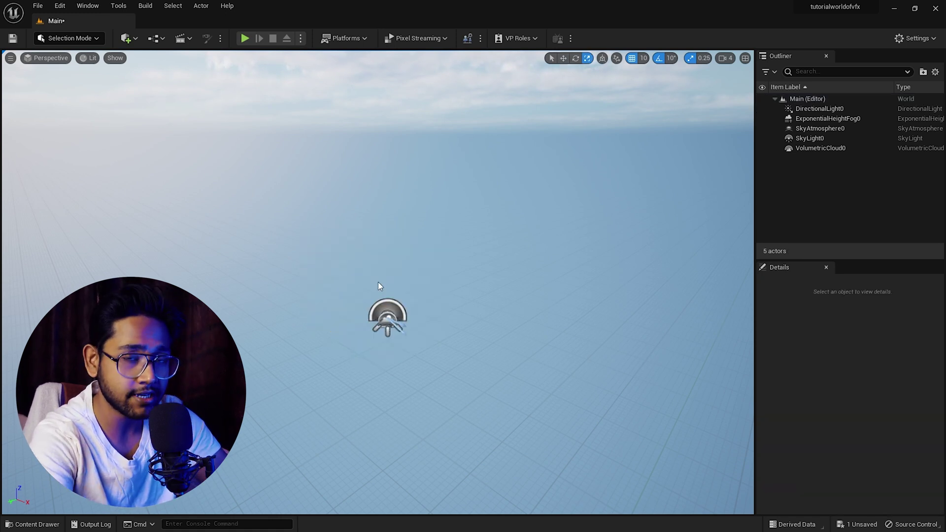
# Add a Plane from Quick Add Shapes and scale it uniformly up to 11.75
pyautogui.click(127, 38)
pyautogui.moveTo(190, 151)
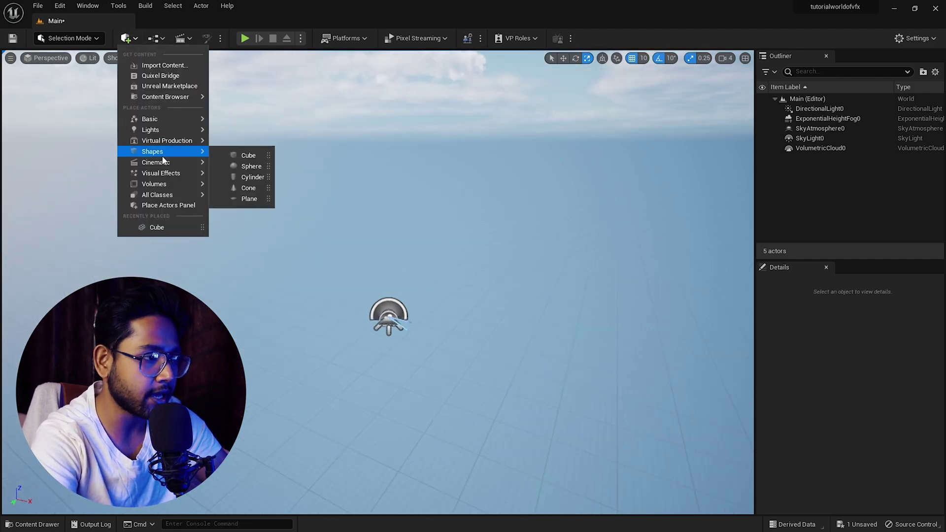
pyautogui.click(247, 198)
pyautogui.moveTo(375, 285); pyautogui.dragTo(260, 291)
pyautogui.moveTo(268, 102); pyautogui.dragTo(296, 108, button='right')
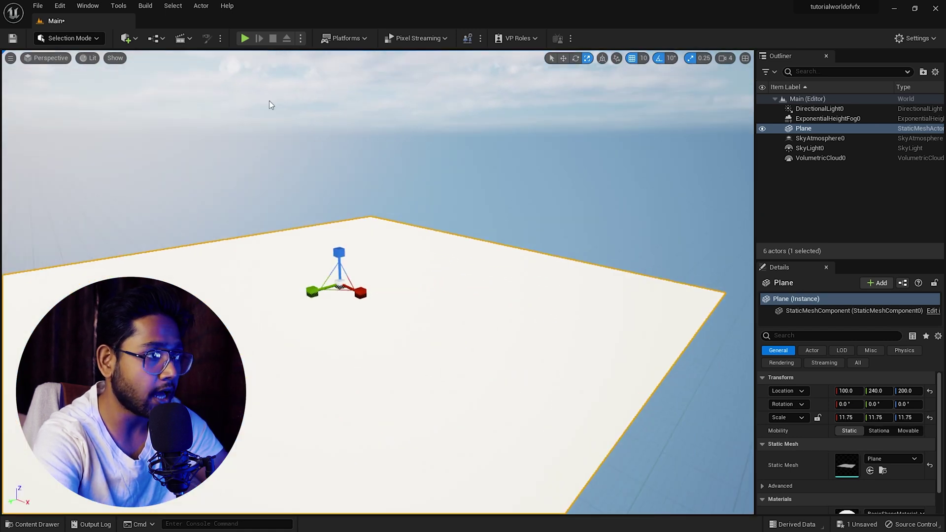
# Add a Cube from Quick Add Shapes onto the floor plane
pyautogui.click(126, 37)
pyautogui.moveTo(162, 151)
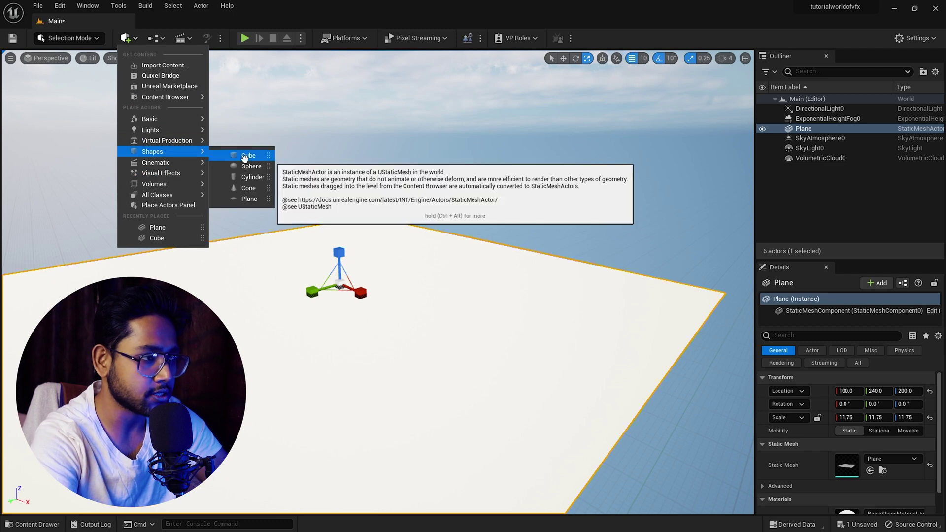
pyautogui.click(244, 155)
pyautogui.moveTo(391, 330); pyautogui.dragTo(486, 295, button='right')
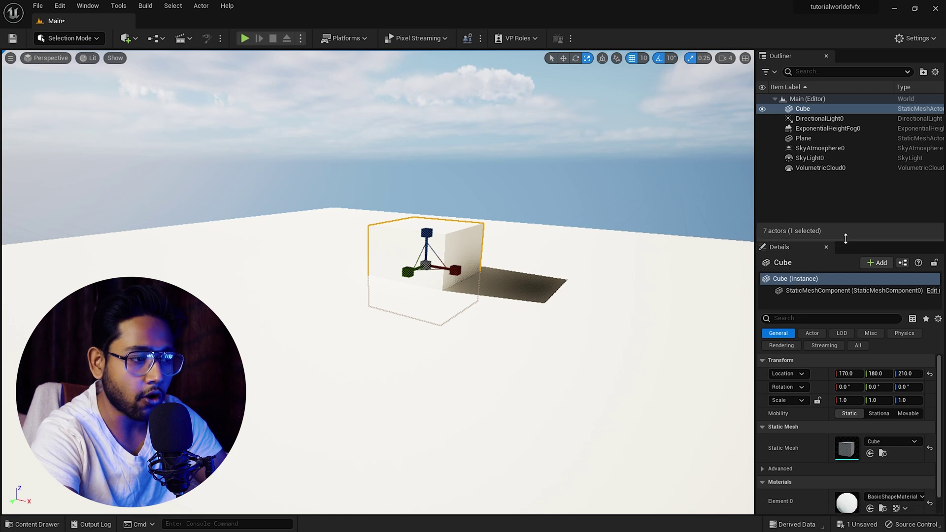
# Change the cube's Static Mesh in Details, trying Shape_Cone and Shape_Cube, to reach Shape_Cylinder
pyautogui.moveTo(847, 235); pyautogui.dragTo(846, 220)
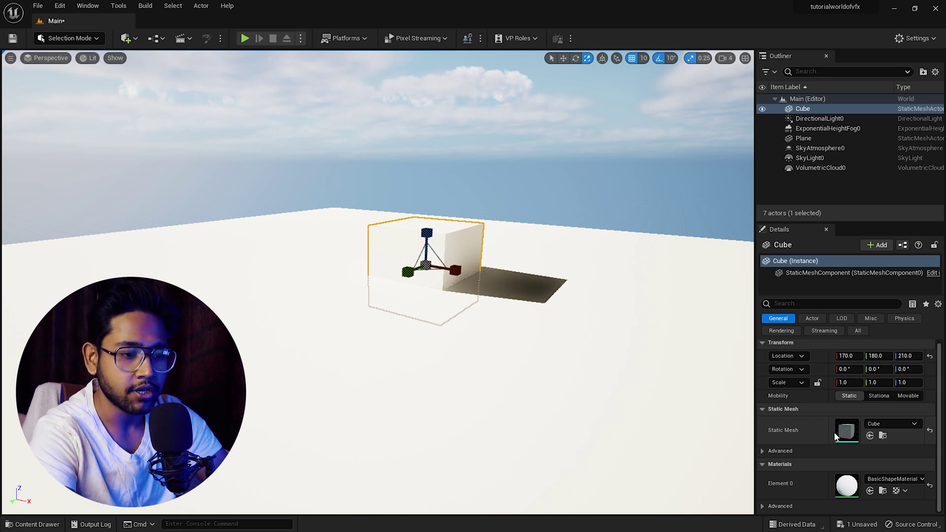
pyautogui.click(879, 425)
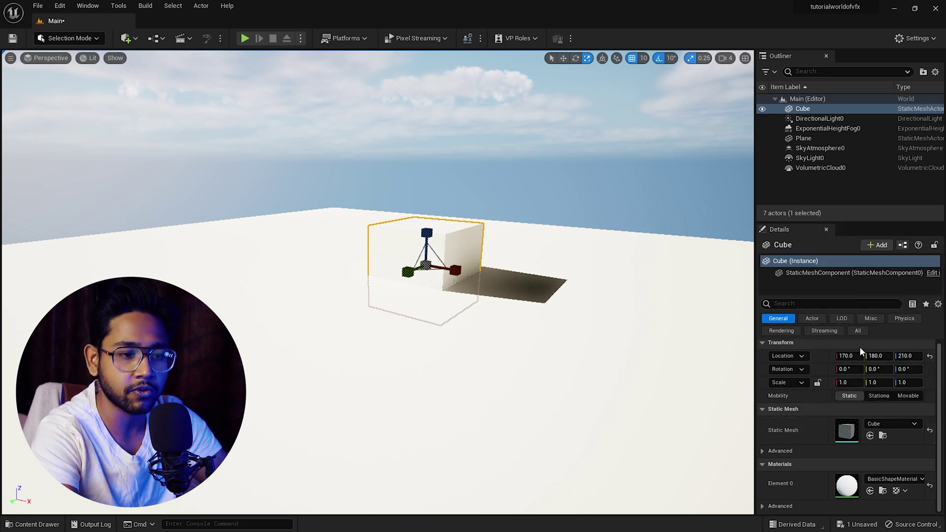
pyautogui.click(859, 347)
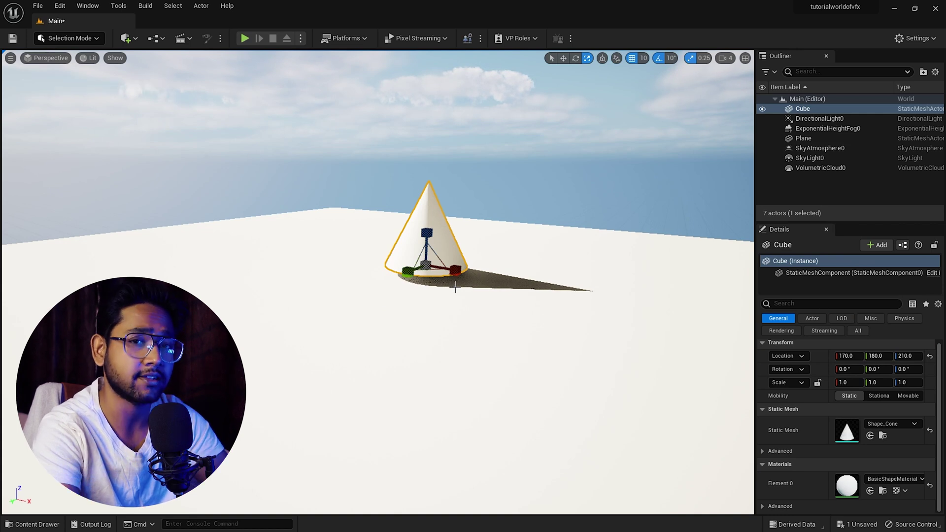
pyautogui.click(898, 425)
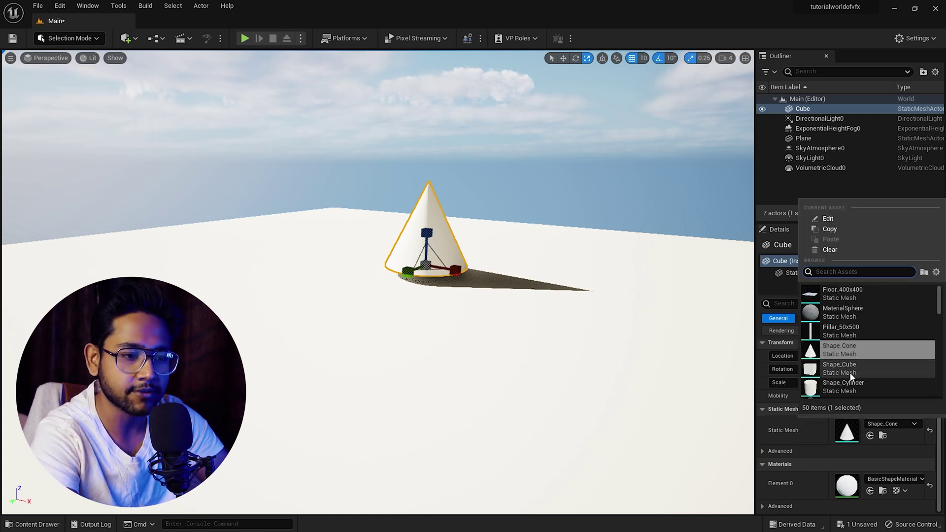
pyautogui.click(851, 372)
pyautogui.click(903, 430)
pyautogui.press('Escape')
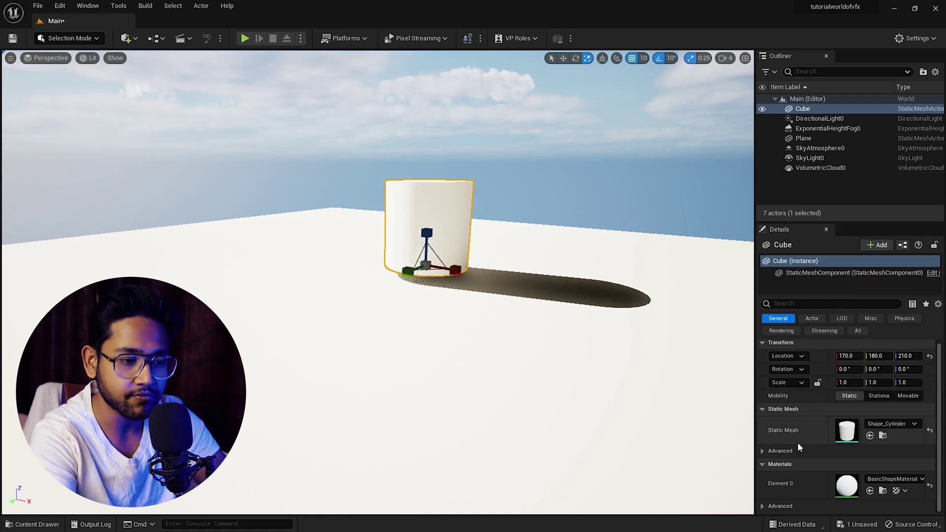
# Apply M_Brick_Clay_New to the cylinder's Element 0 and focus the view on it
pyautogui.click(894, 479)
pyautogui.click(841, 408)
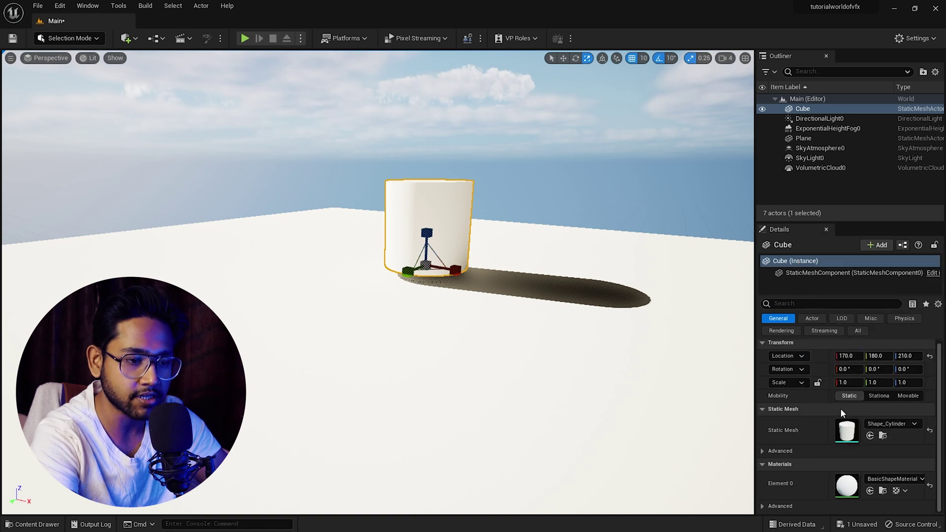
pyautogui.press('f')
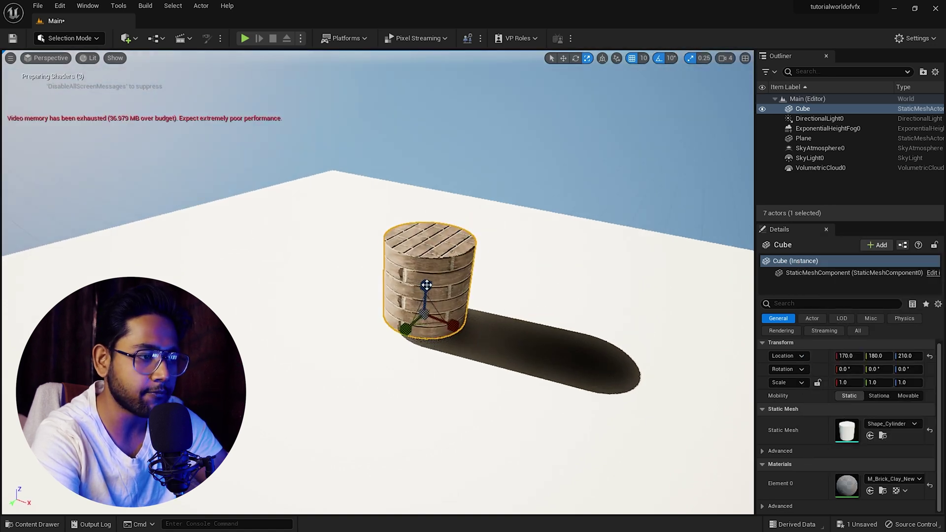
pyautogui.scroll(2, 494, 216)
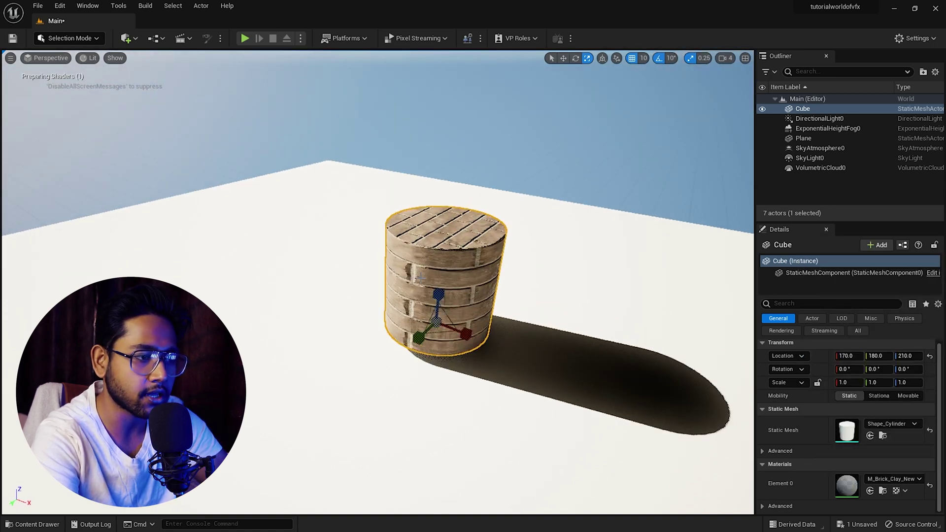
# Set the floor plane's Element 0 material to M_Ceramic_Tile_Checker
pyautogui.click(310, 367)
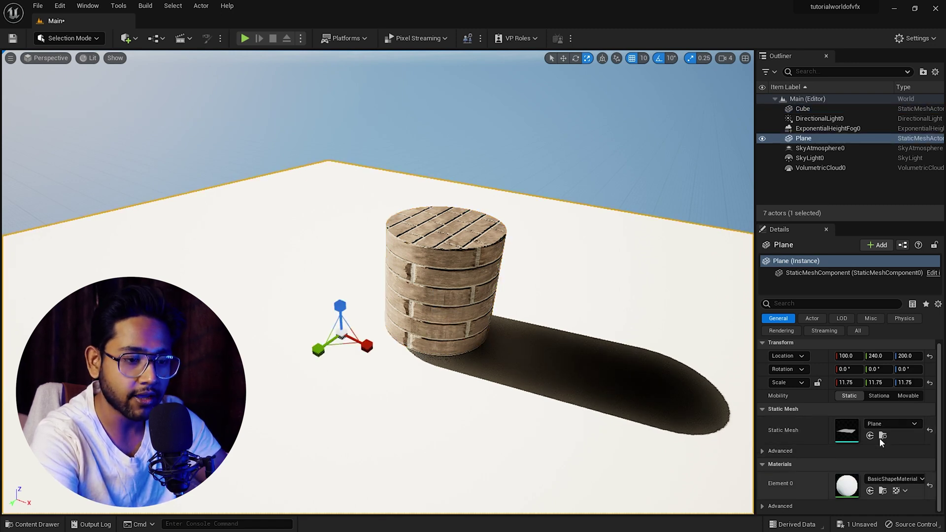
pyautogui.click(894, 479)
pyautogui.scroll(-2, 869, 421)
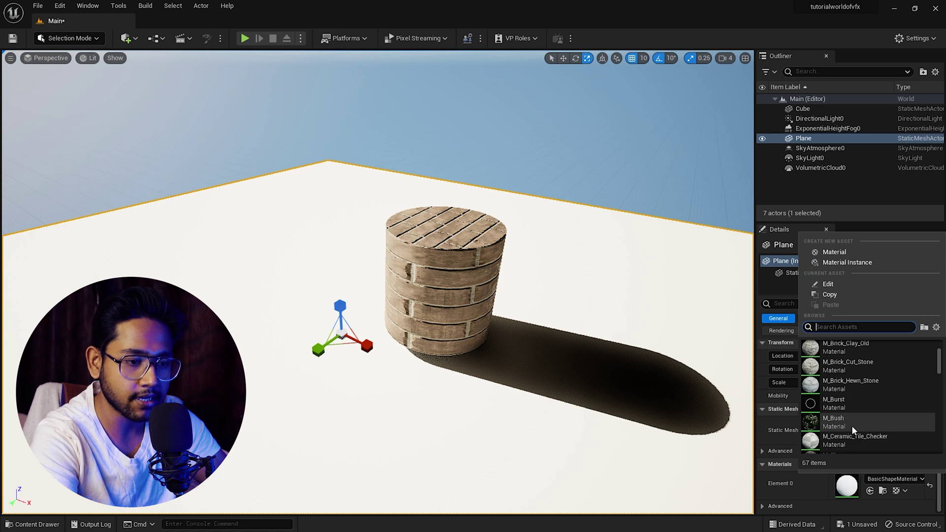
pyautogui.click(841, 439)
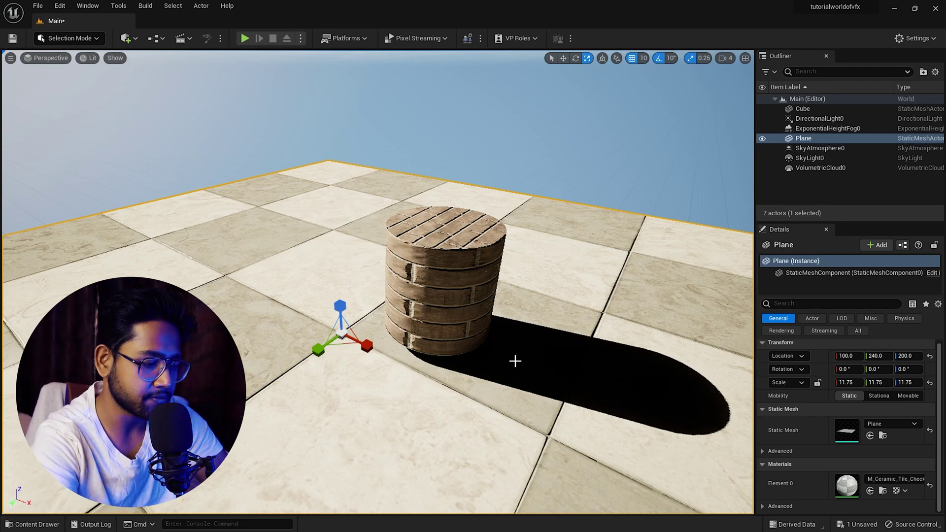
pyautogui.moveTo(515, 361); pyautogui.dragTo(551, 369, button='right')
pyautogui.press('w')
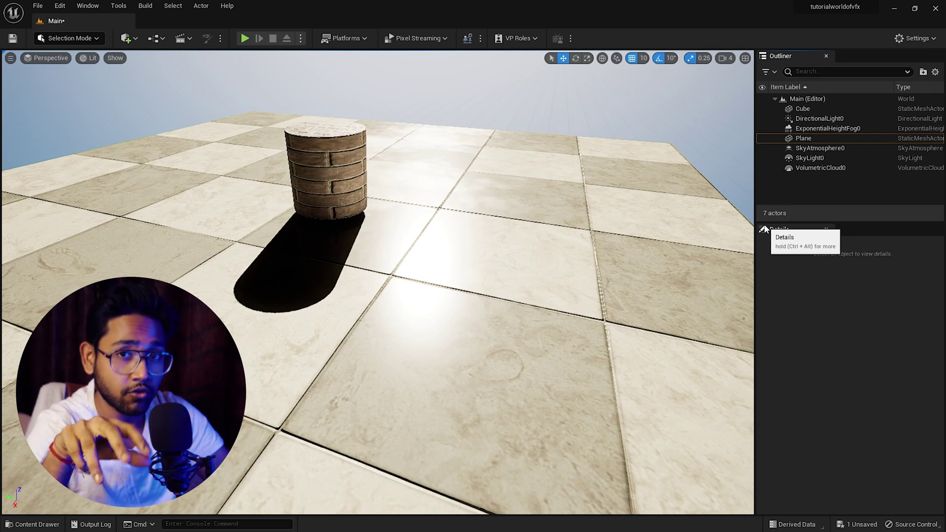
pyautogui.click(245, 38)
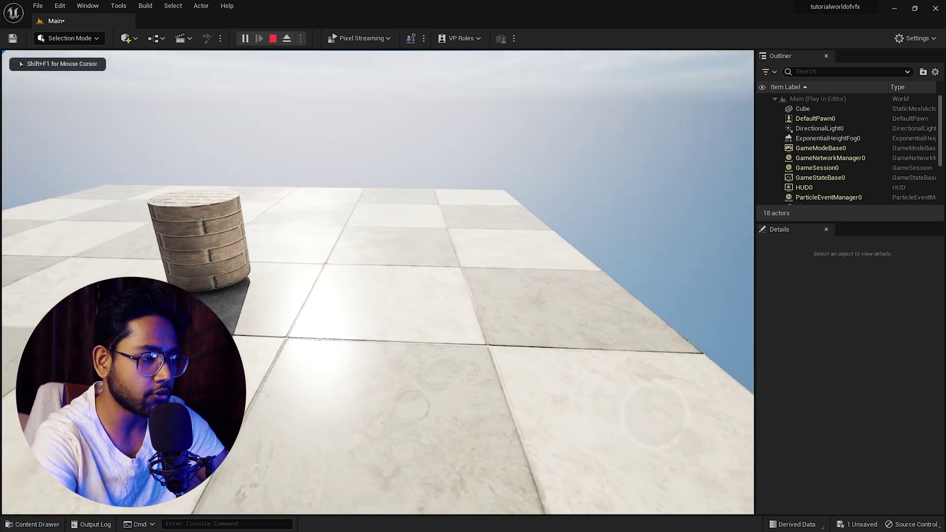
pyautogui.click(245, 507)
pyautogui.press('w')
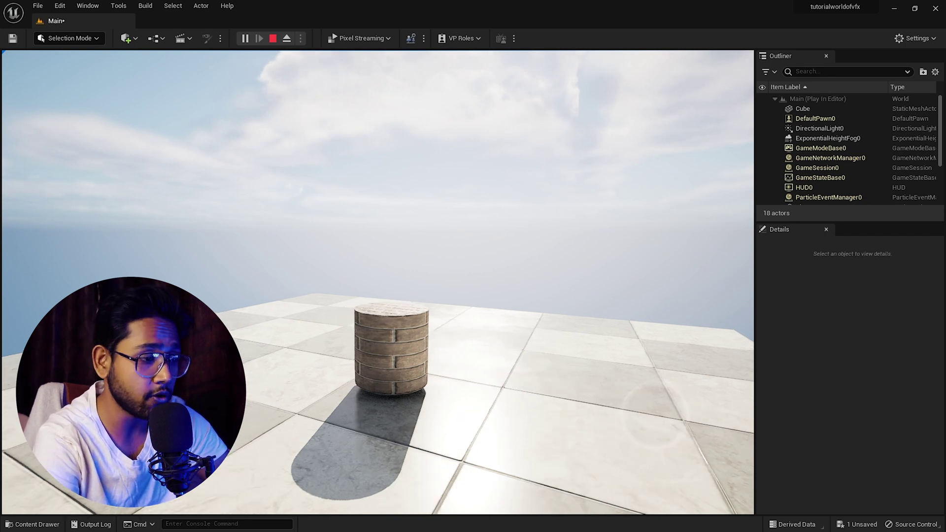
pyautogui.press('w')
pyautogui.press('s')
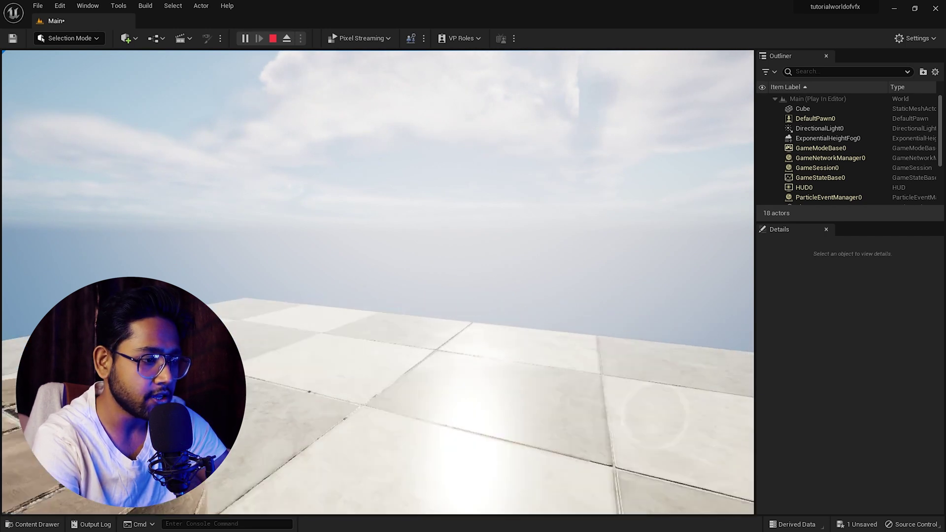
pyautogui.press('w')
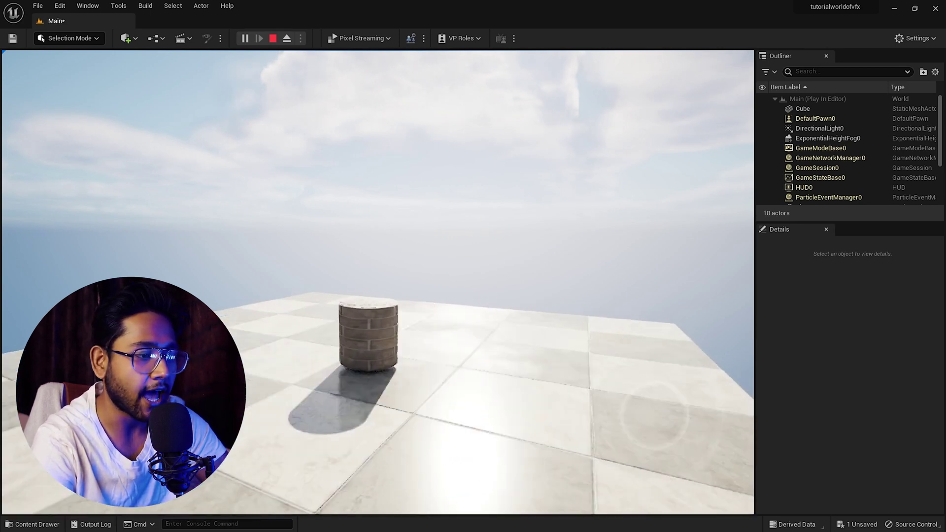
pyautogui.press('d')
pyautogui.press('a')
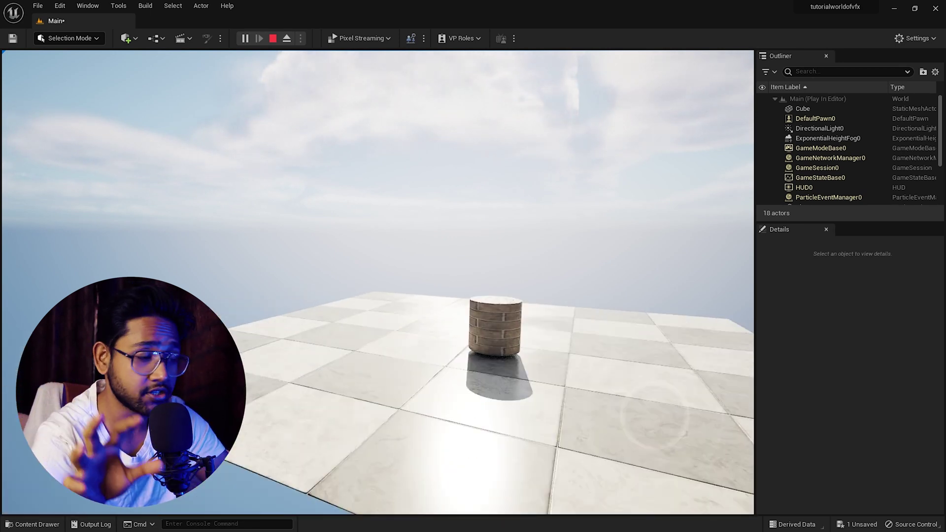
pyautogui.press('w')
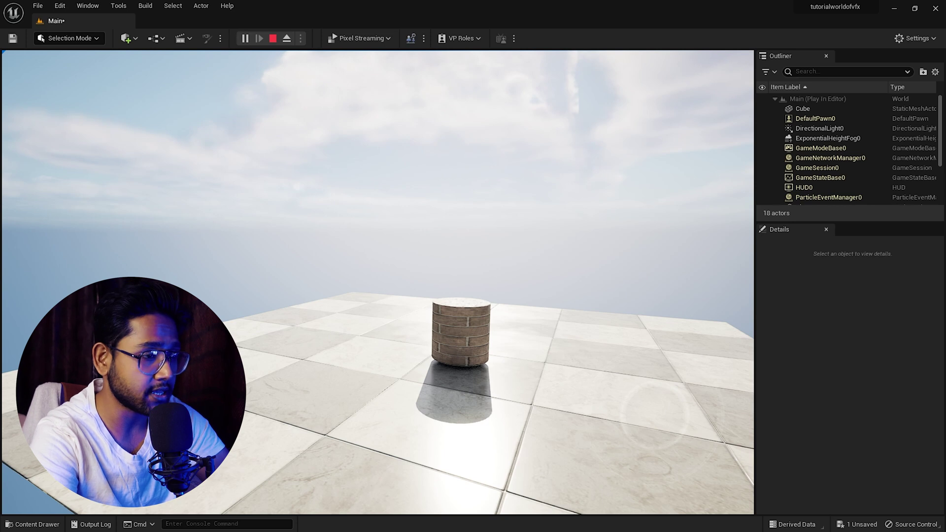
pyautogui.press('Escape')
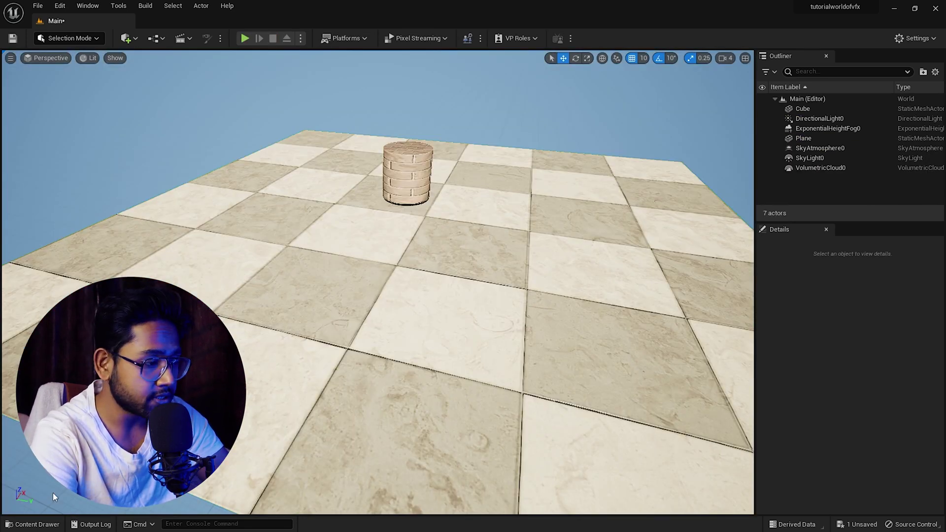
# Dock the Content Drawer in the layout and expand the StarterContent folder
pyautogui.click(39, 523)
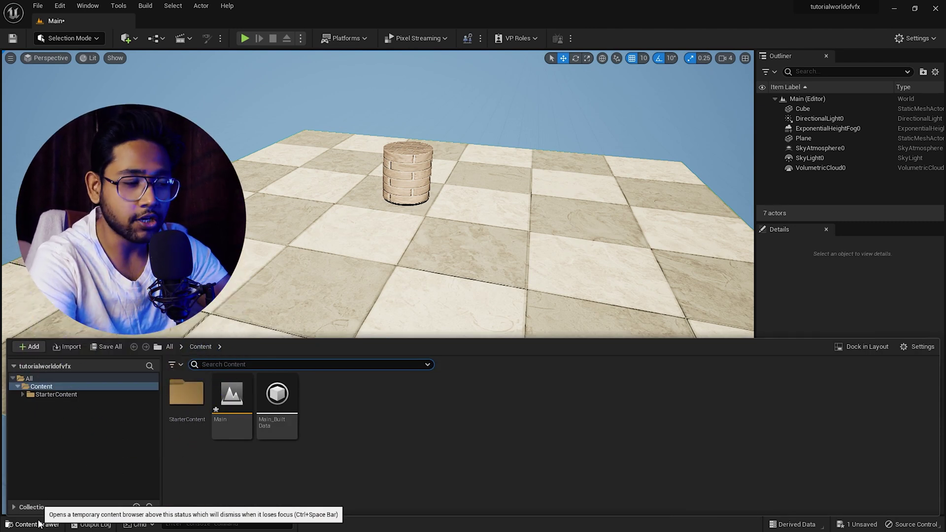
pyautogui.click(866, 348)
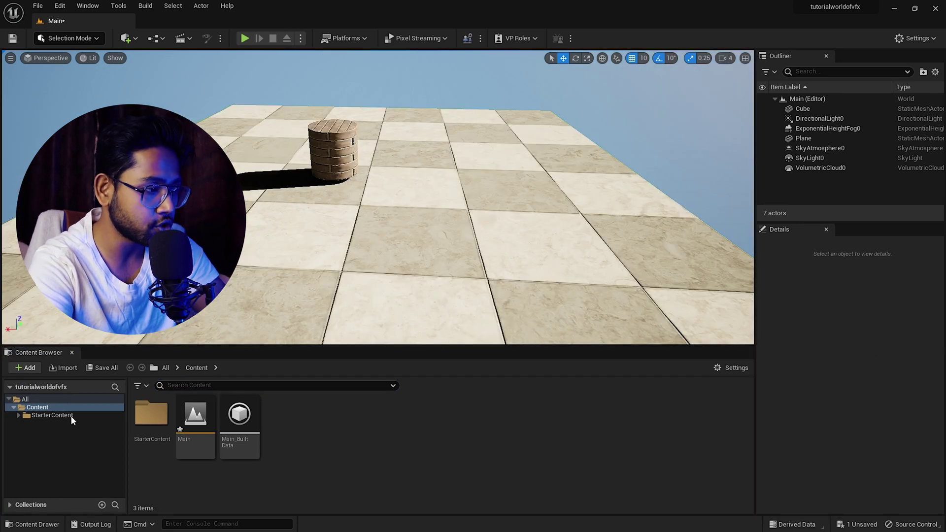
pyautogui.doubleClick(70, 415)
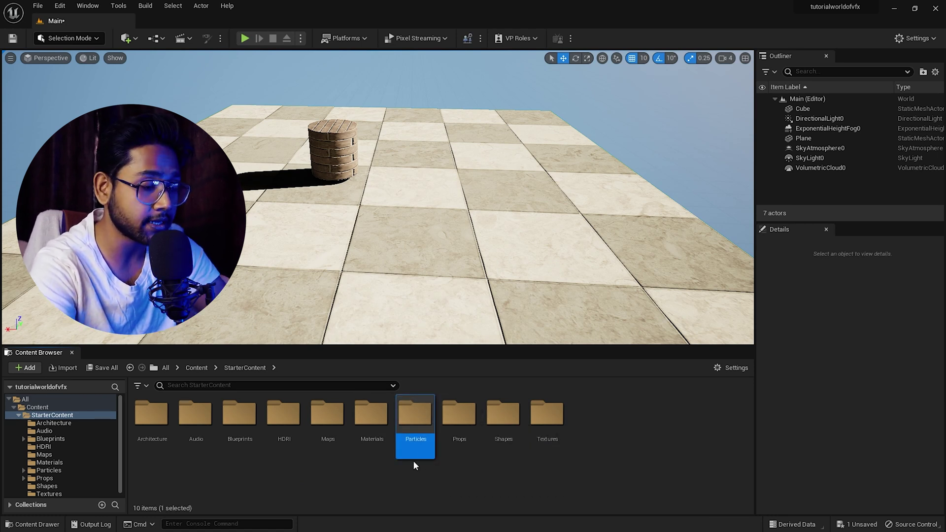
# Drop a fire particle effect from Particles into the level and move it atop the brick cylinder
pyautogui.doubleClick(420, 419)
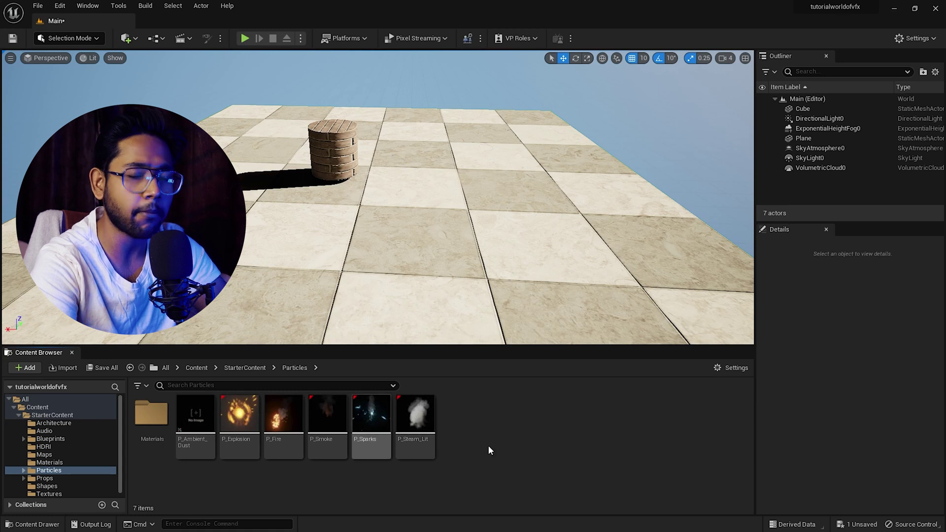
pyautogui.moveTo(239, 412); pyautogui.dragTo(350, 261)
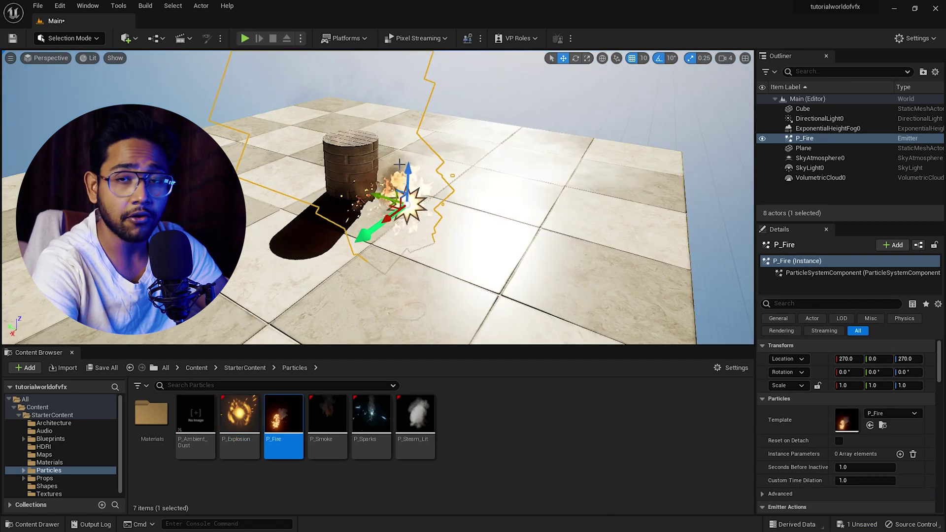
pyautogui.moveTo(399, 163); pyautogui.dragTo(358, 170, button='right')
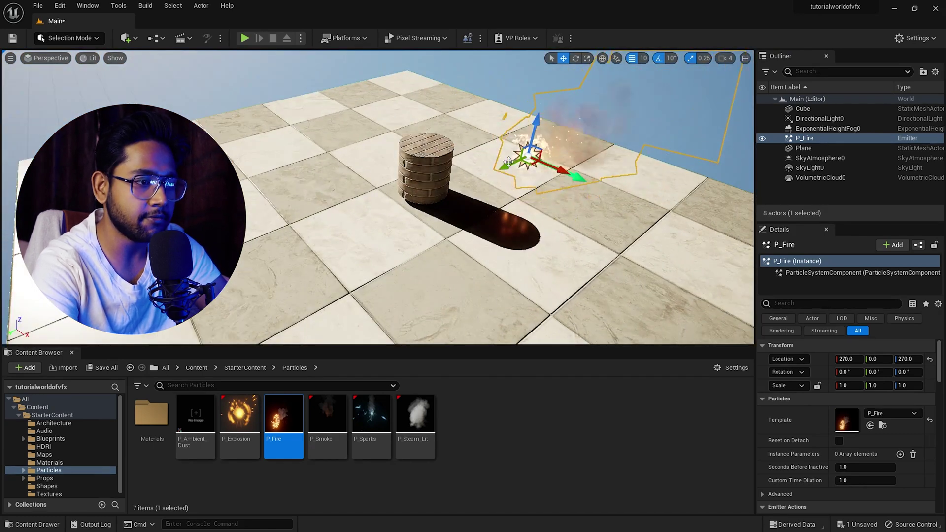
pyautogui.moveTo(546, 166); pyautogui.dragTo(479, 136)
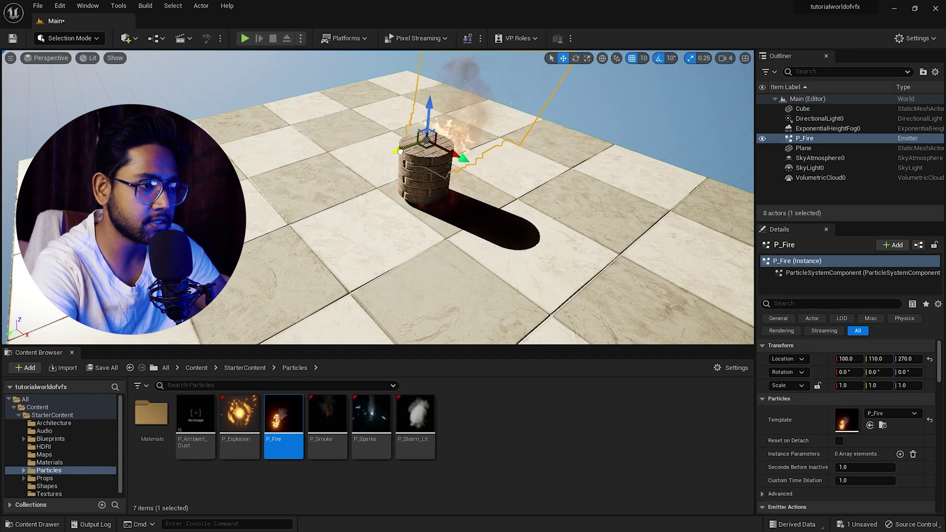
pyautogui.moveTo(399, 151); pyautogui.dragTo(433, 148)
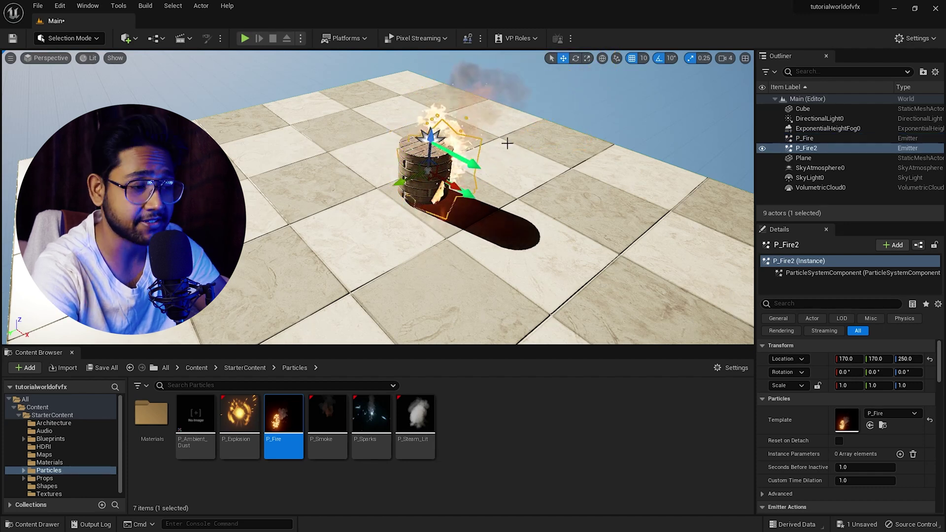
# Undo the duplicate P_Fire2 emitter and frame the view on the tiled floor
pyautogui.hotkey('ctrl', 'z')
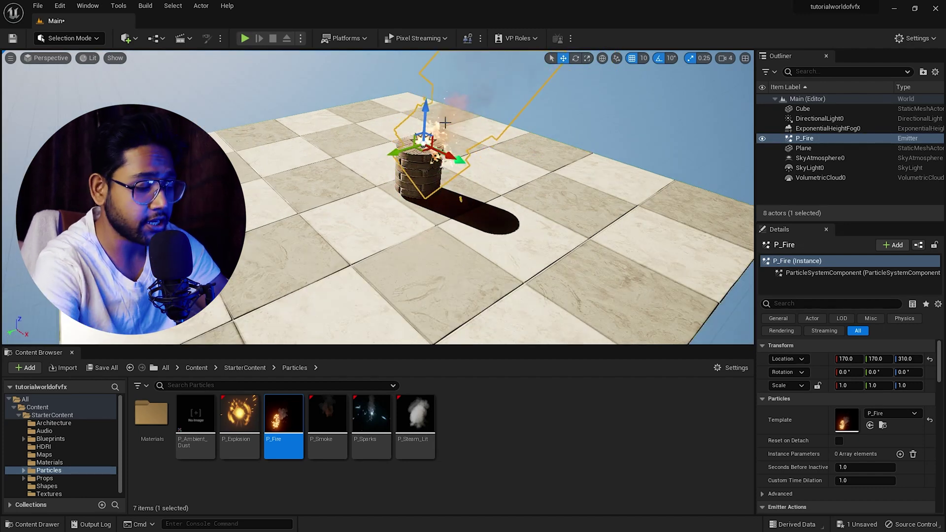
pyautogui.click(488, 238)
pyautogui.press('f')
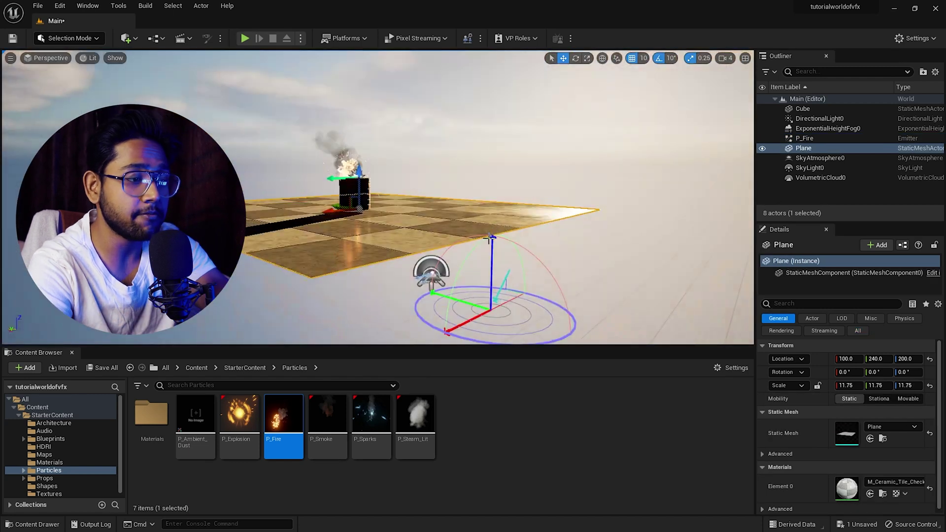
# Rotate the sun low with Ctrl+L for warm sunset lighting
pyautogui.hotkey('ctrl', 'l')
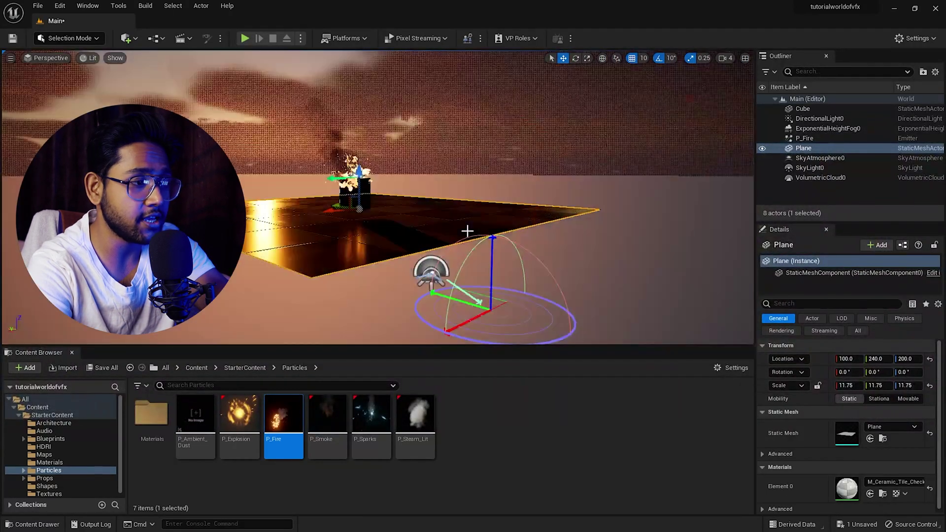
pyautogui.hotkey('ctrl', 'l')
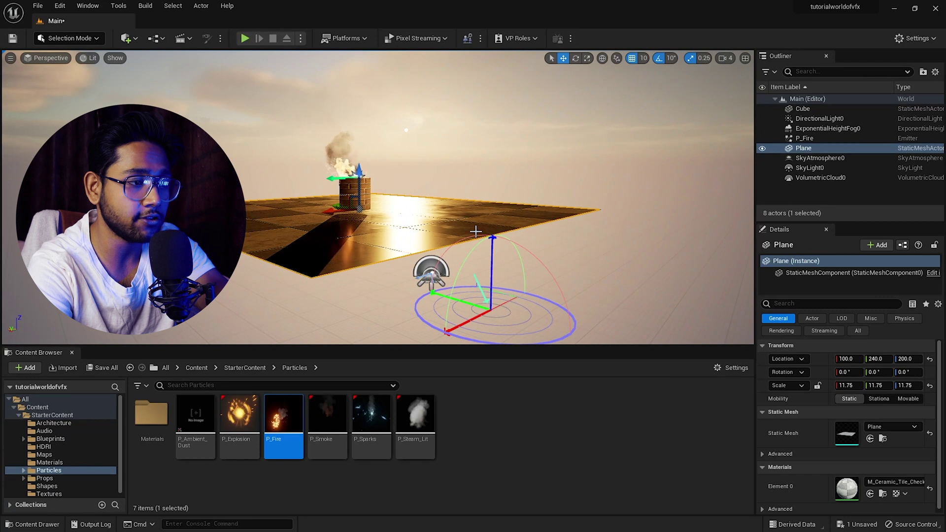
pyautogui.hotkey('ctrl', 'l')
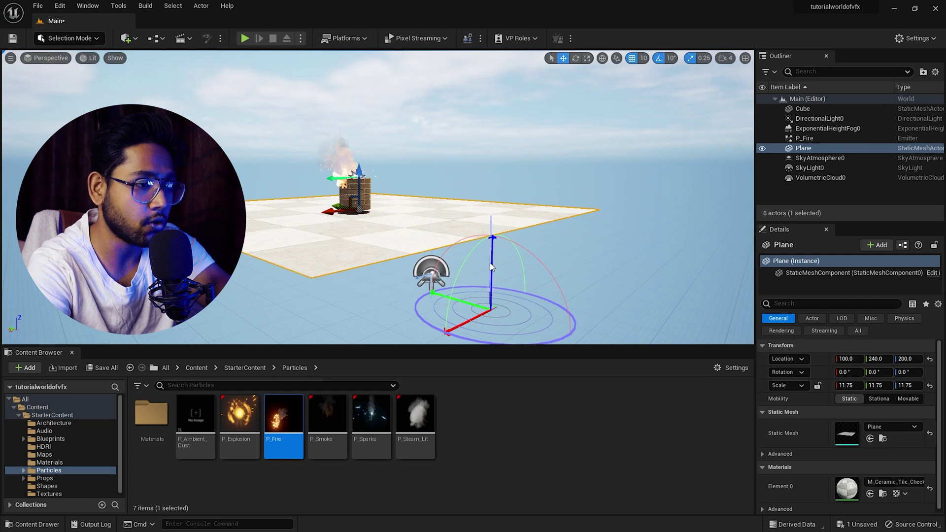
pyautogui.hotkey('ctrl', 'l')
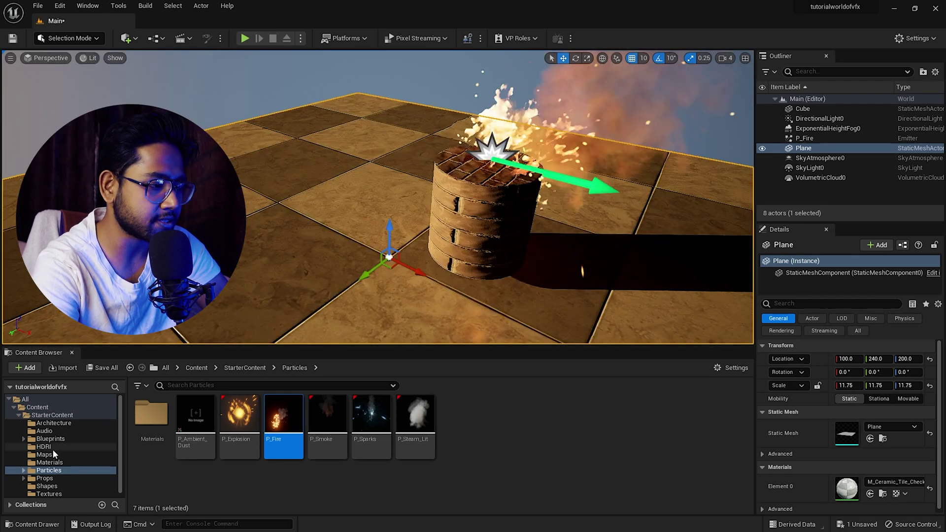
# Show StarterContent's Maps folder, including Advanced_Lighting, Minimal_Default and StarterMap
pyautogui.click(52, 448)
pyautogui.click(52, 454)
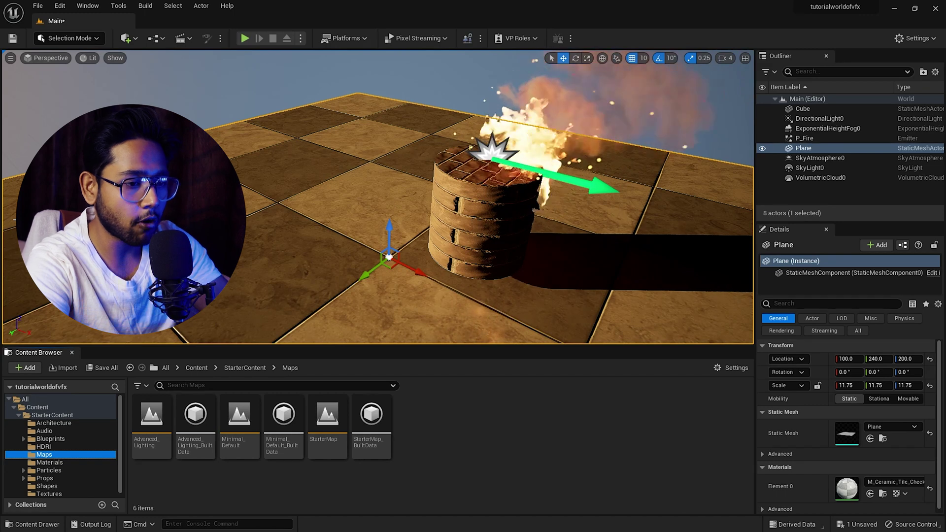
pyautogui.click(36, 61)
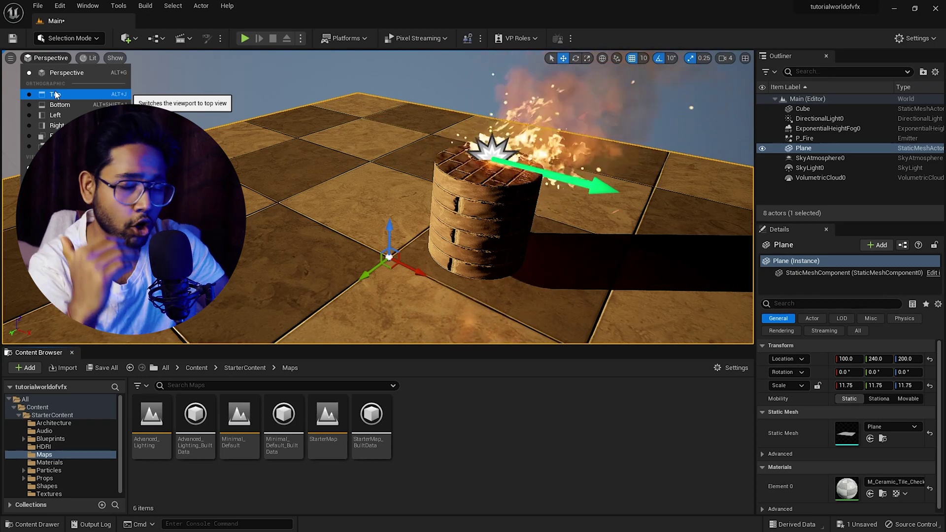
pyautogui.click(92, 59)
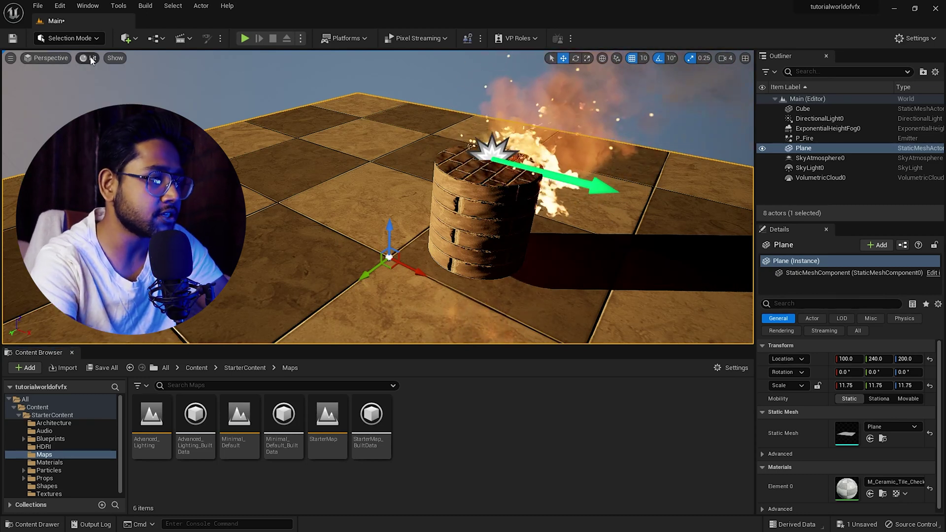
pyautogui.click(91, 58)
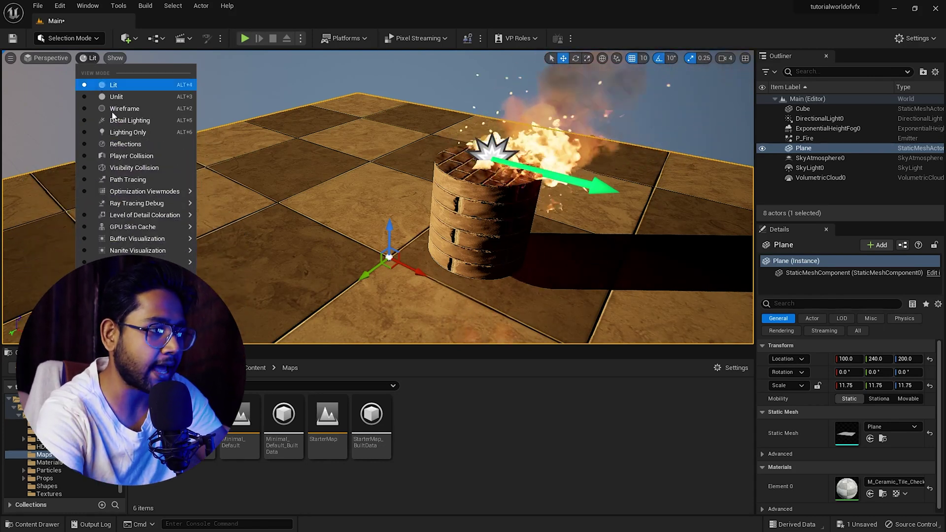
pyautogui.click(118, 133)
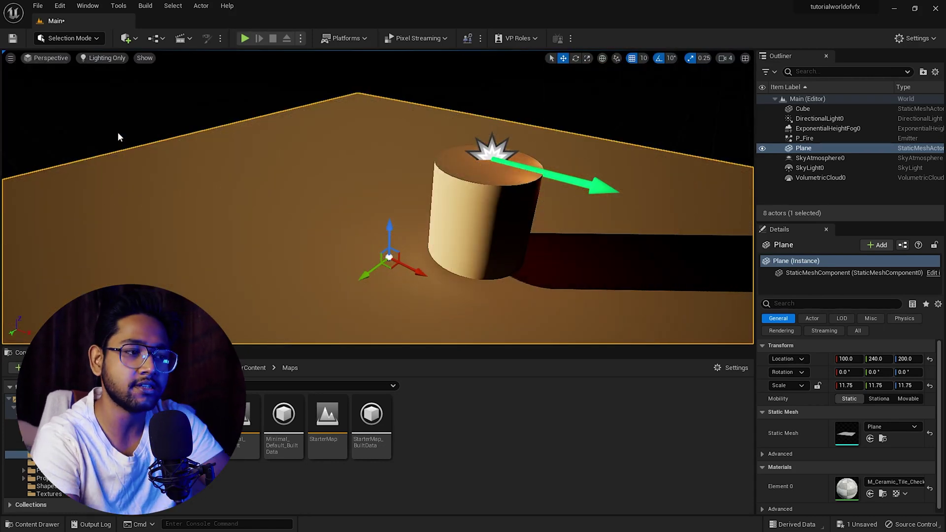
pyautogui.click(104, 58)
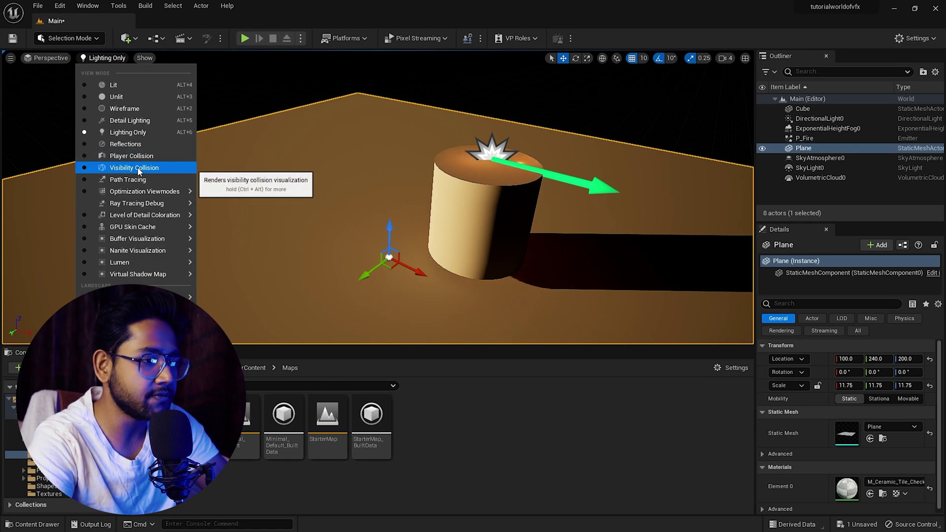
pyautogui.click(138, 169)
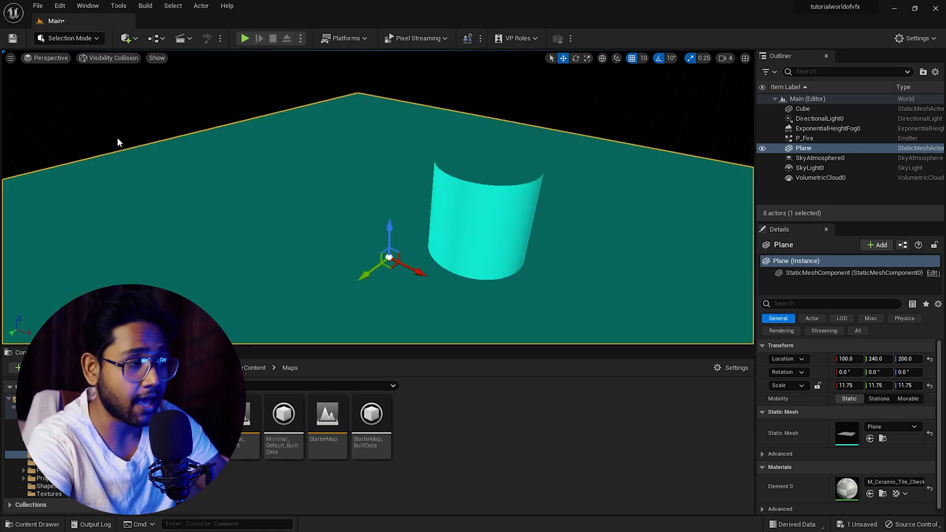
pyautogui.click(99, 57)
pyautogui.click(132, 143)
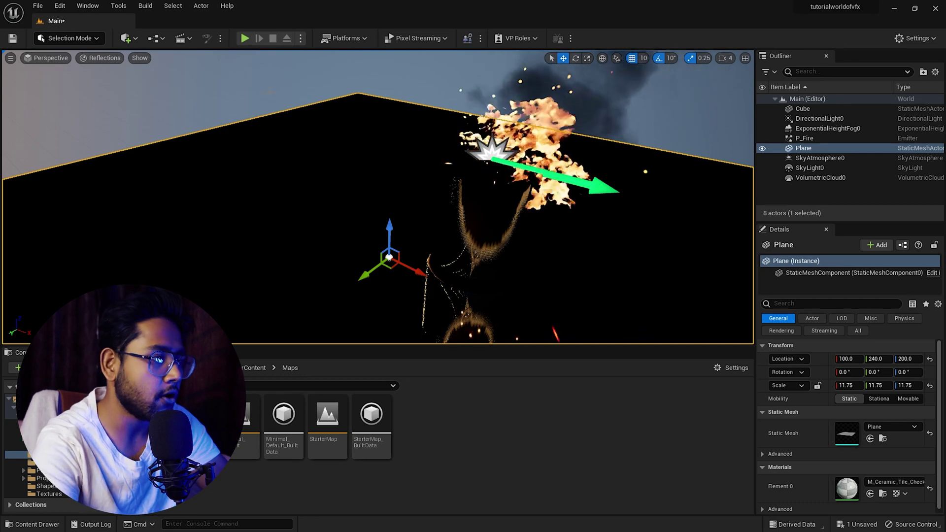
pyautogui.click(100, 58)
pyautogui.click(103, 91)
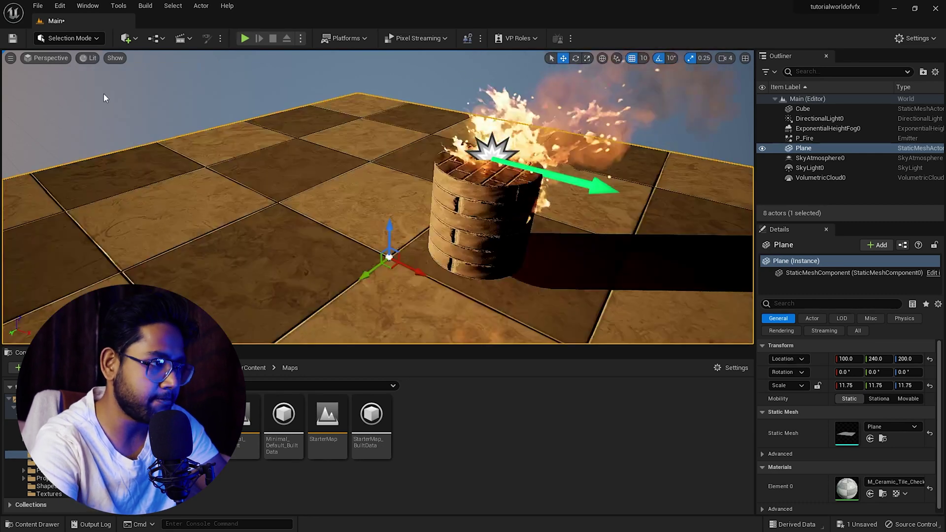
pyautogui.click(115, 58)
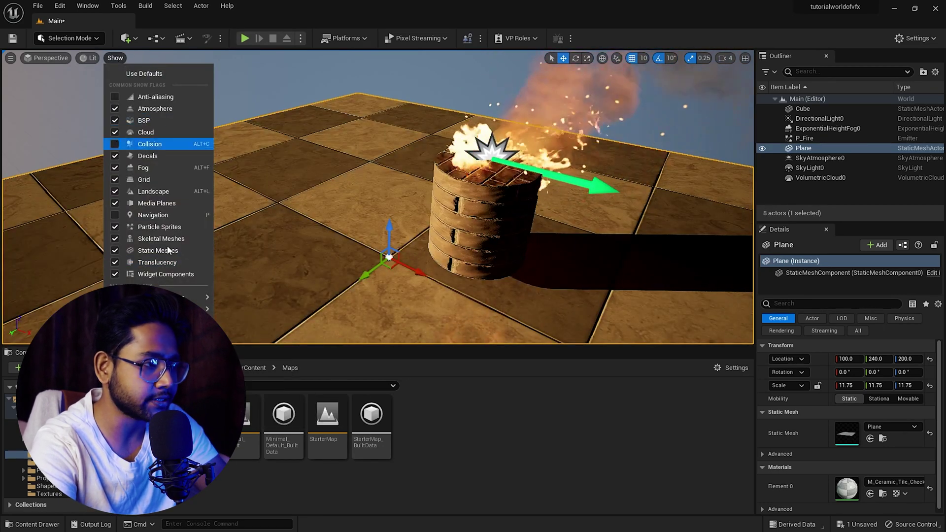
pyautogui.moveTo(162, 297)
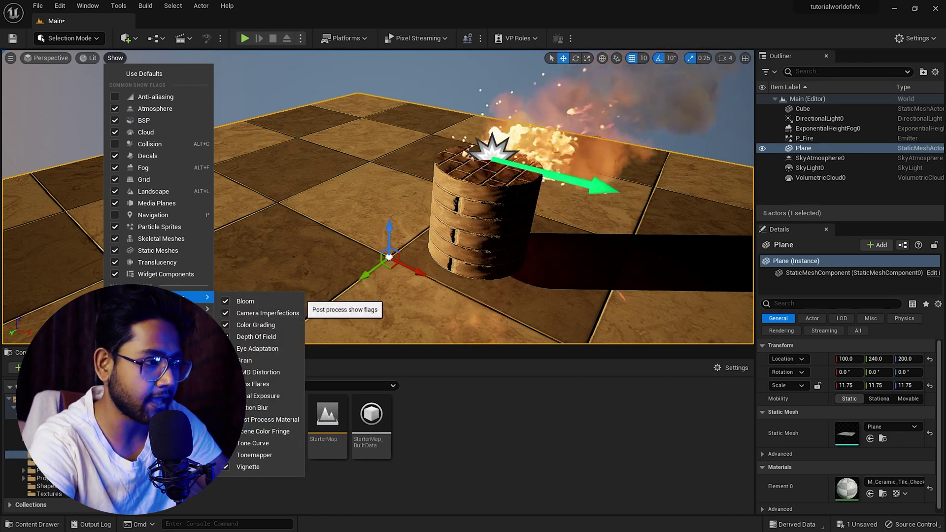
pyautogui.click(115, 228)
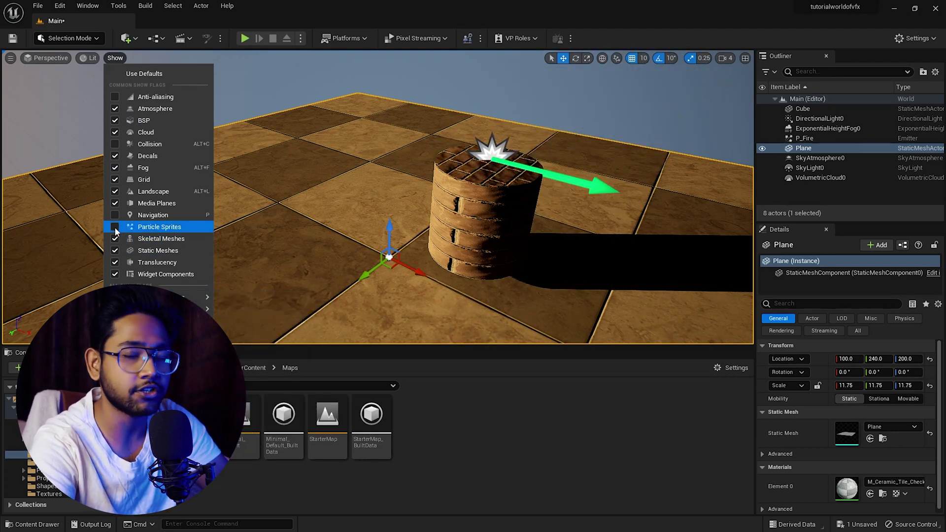
pyautogui.click(115, 227)
pyautogui.click(552, 63)
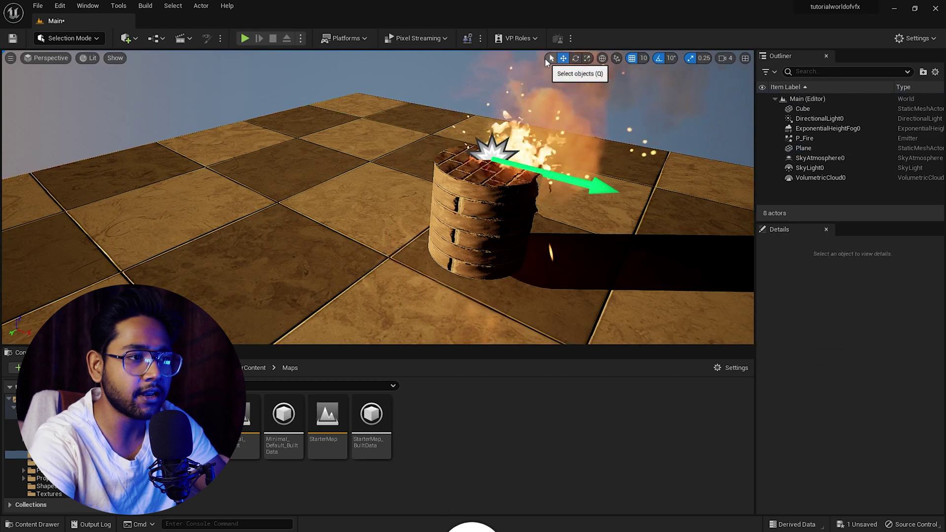
pyautogui.click(575, 58)
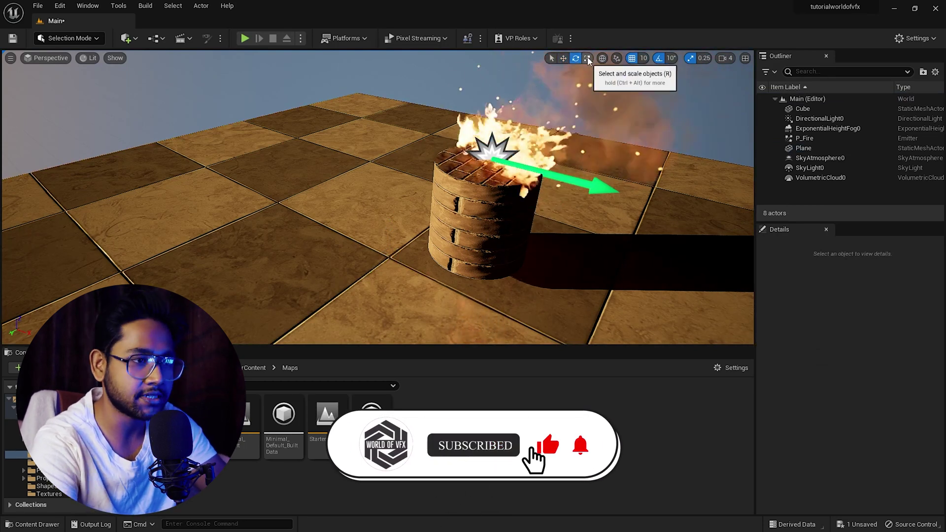
pyautogui.click(588, 58)
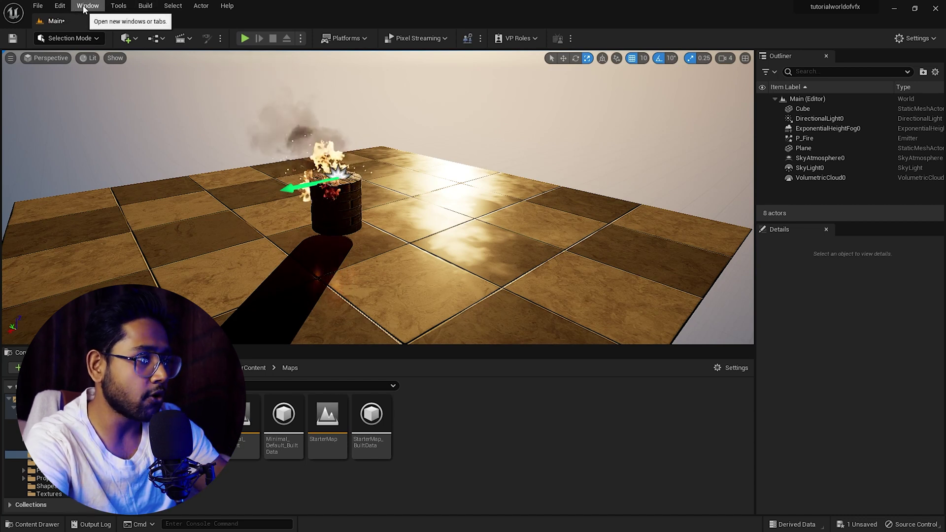
# Look through the Window, Tools, Build and Actor menus, ending in the Edit menu
pyautogui.click(84, 6)
pyautogui.click(120, 7)
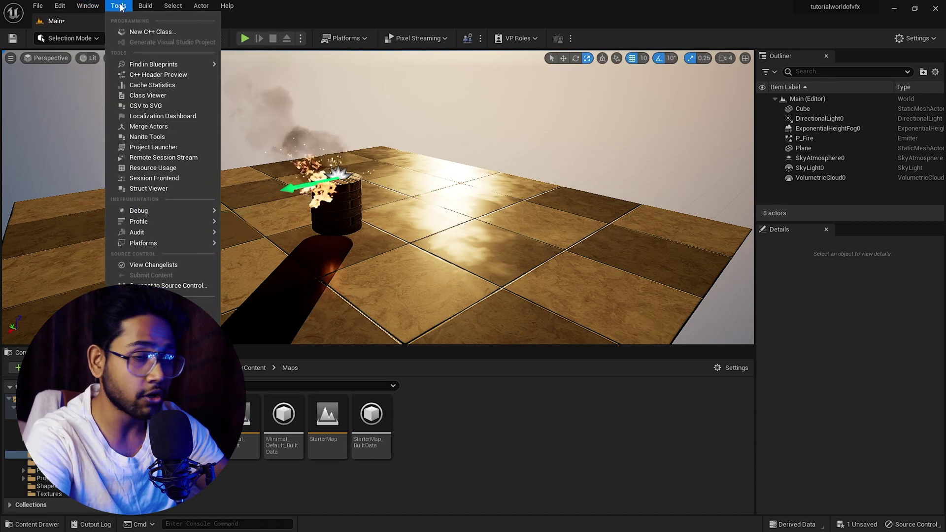
pyautogui.click(120, 5)
pyautogui.click(120, 6)
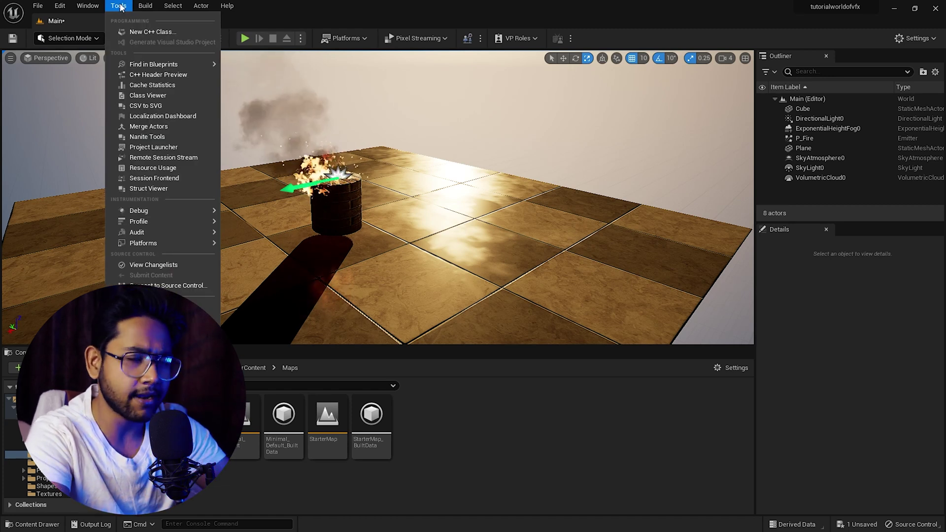
pyautogui.moveTo(149, 5)
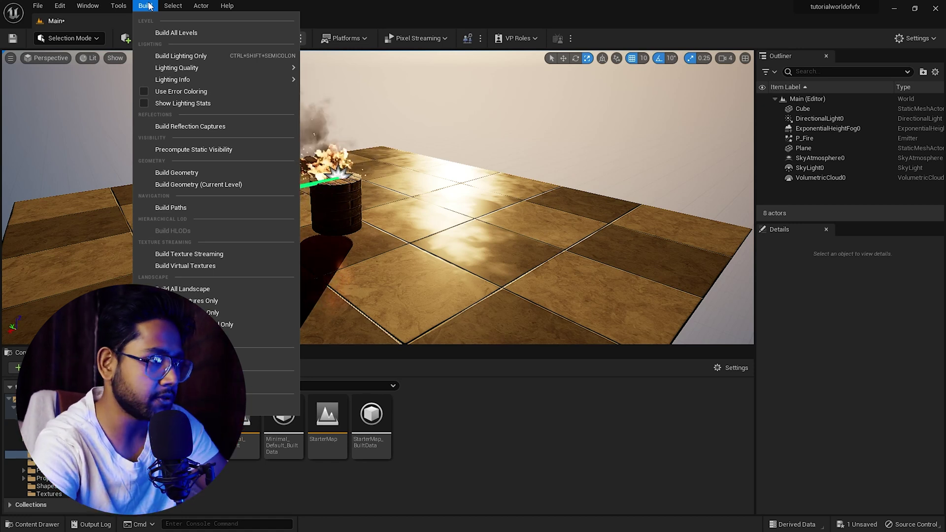
pyautogui.moveTo(204, 5)
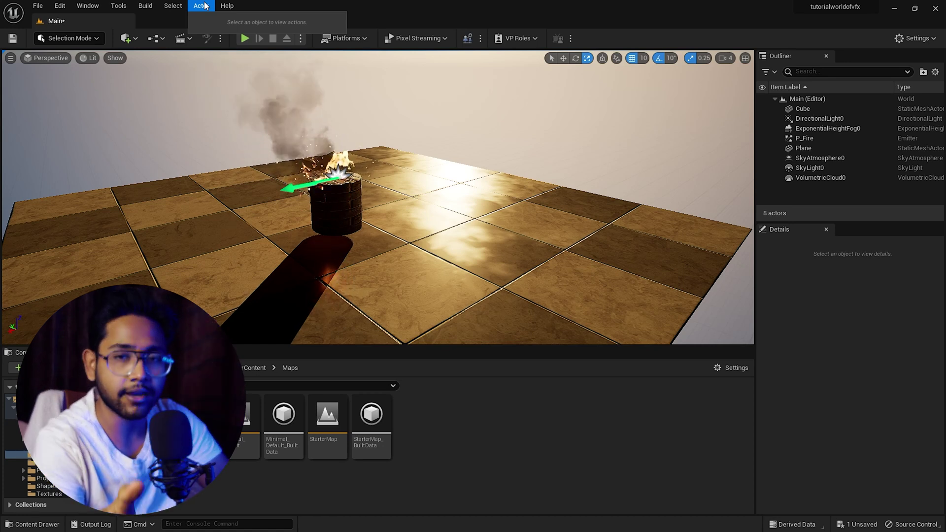
pyautogui.click(204, 5)
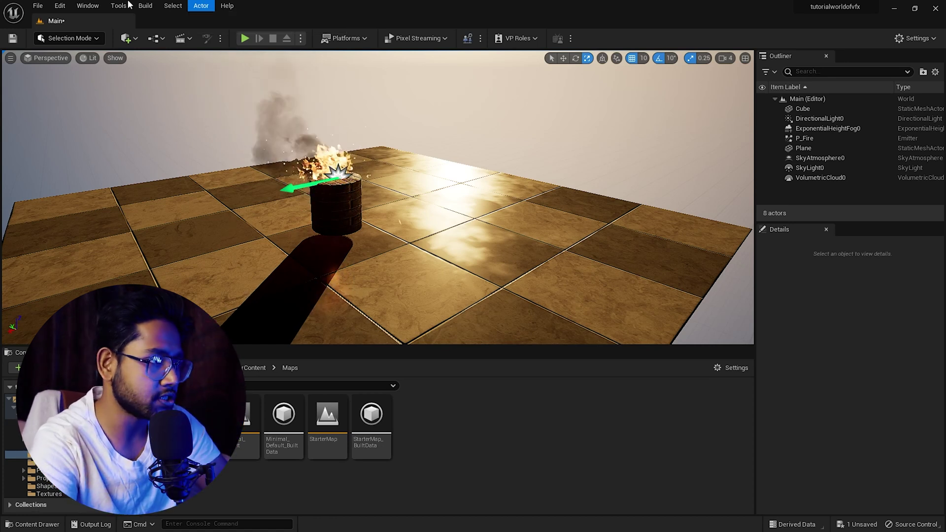
pyautogui.click(59, 6)
# Choose Plugins from the Edit menu to list all 478 built-in plugins
pyautogui.click(77, 157)
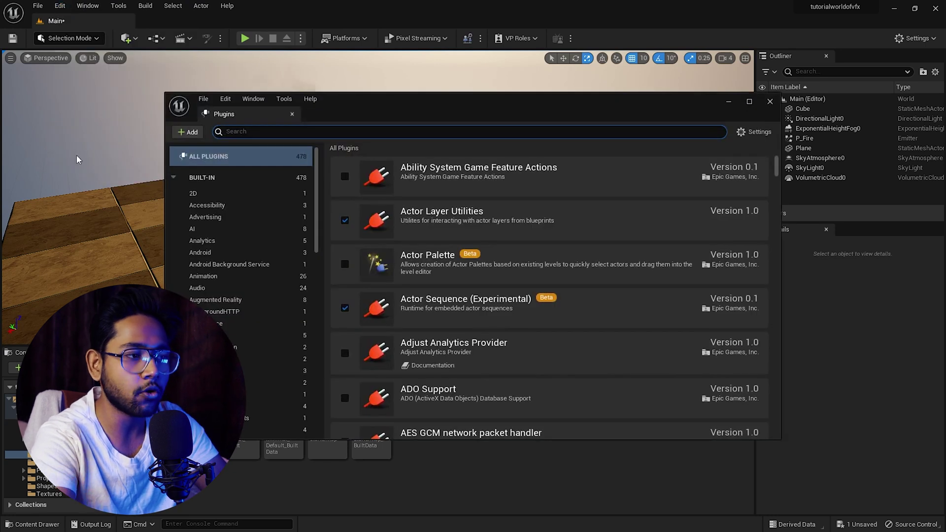